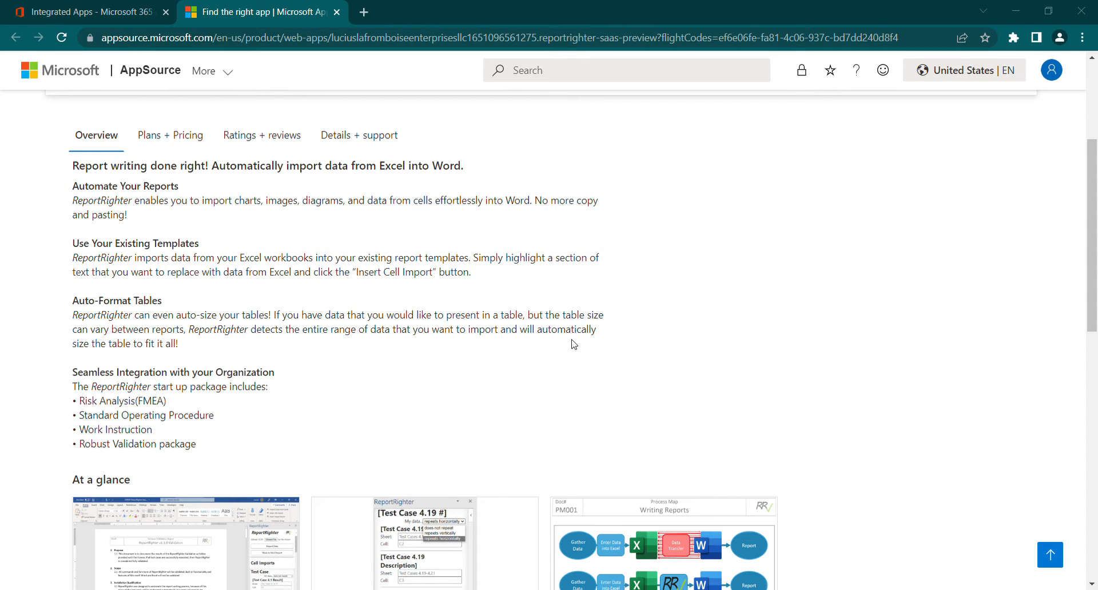
View the enlarged Writing Reports process map among the ReportRighter listing's images and return to the listing's top
scroll(573, 344, down, 4)
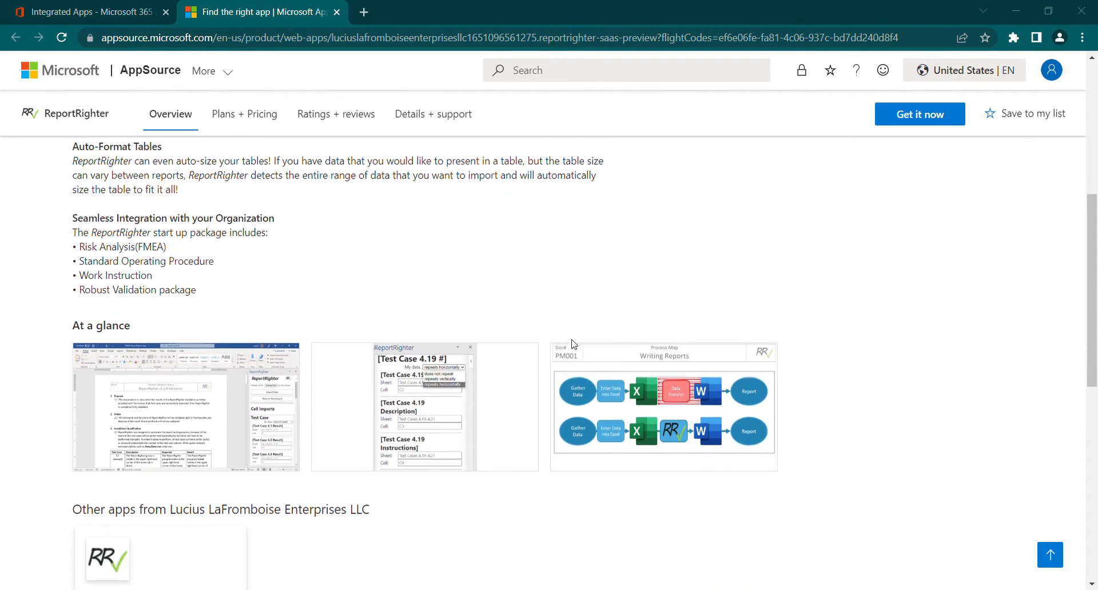
click(574, 344)
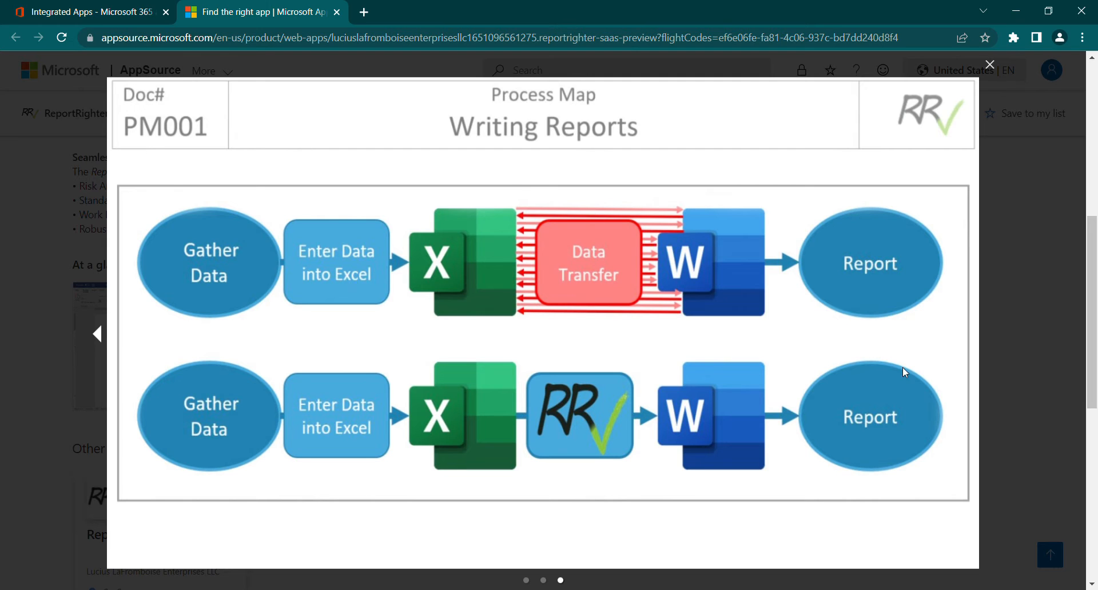
click(1030, 274)
scroll(453, 383, up, 5)
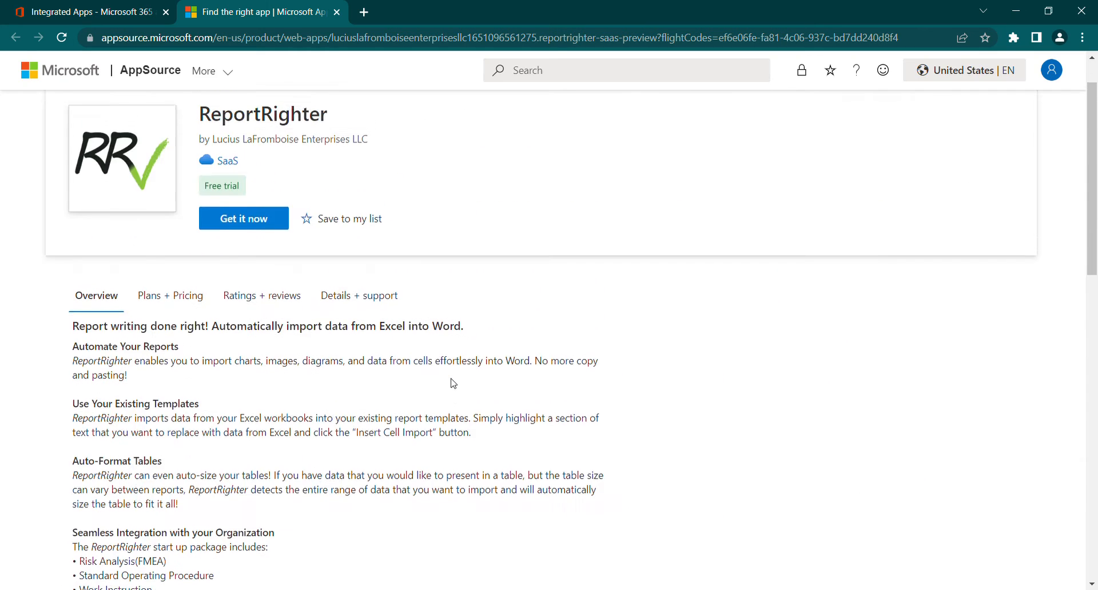
scroll(453, 383, up, 1)
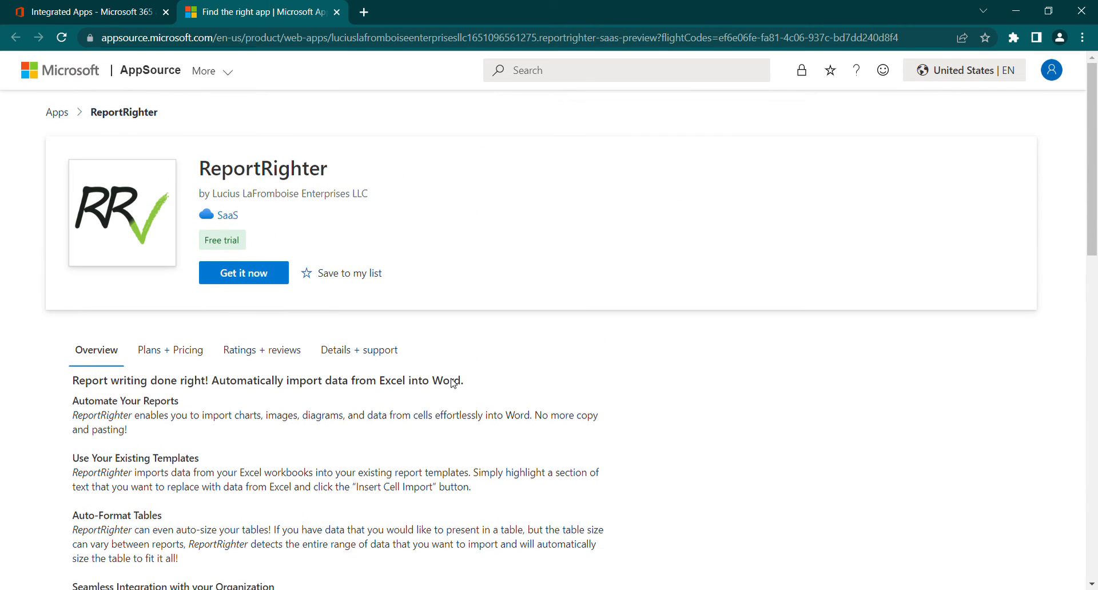
Start getting ReportRighter and continue the checkout with the Q3 Special!! plan
click(258, 286)
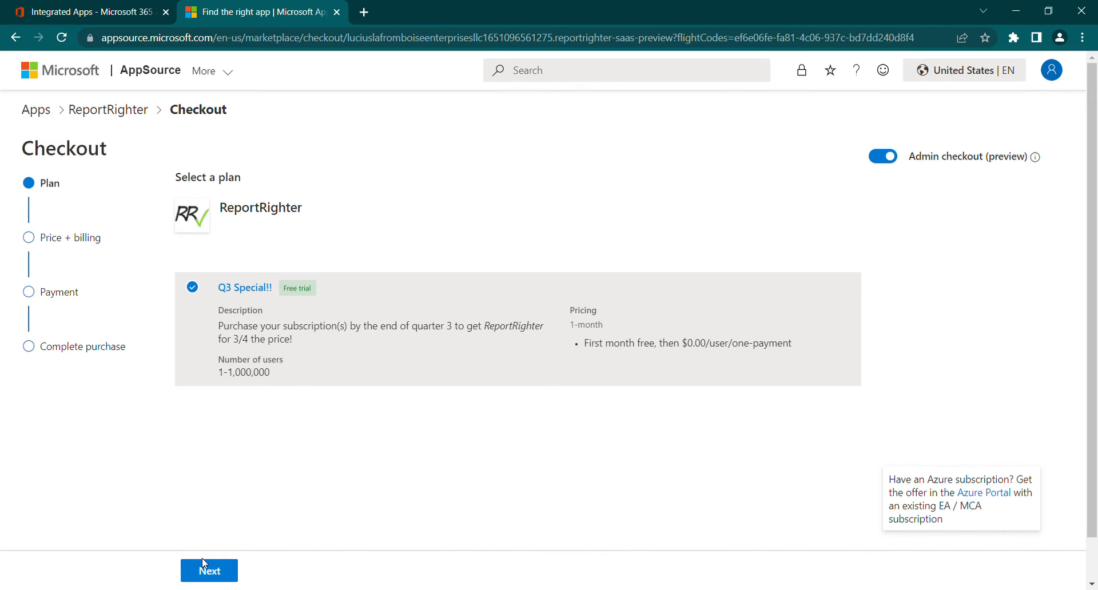
click(208, 569)
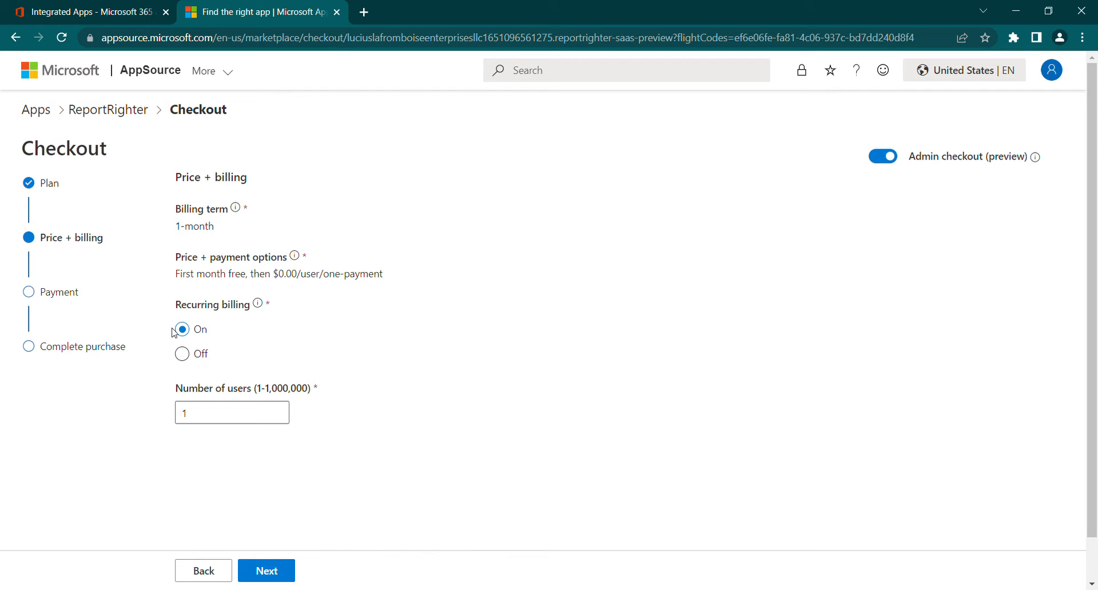
click(210, 360)
click(203, 335)
click(249, 418)
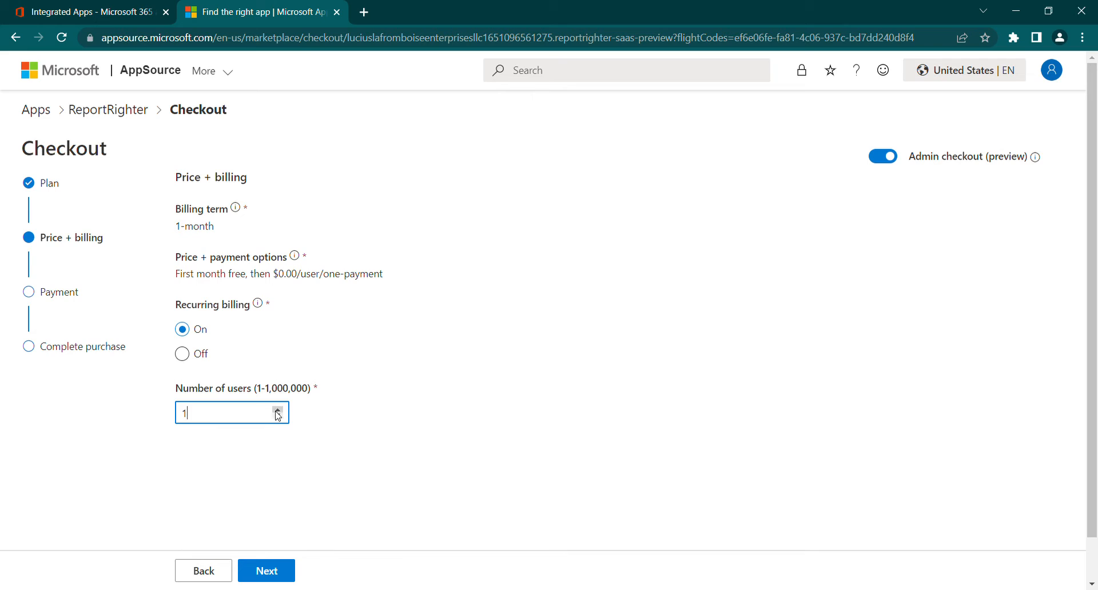
triple_click(276, 411)
triple_click(276, 412)
triple_click(276, 411)
drag(238, 421, 120, 438)
text(27)
click(361, 441)
drag(232, 416, 30, 420)
text(1)
click(389, 464)
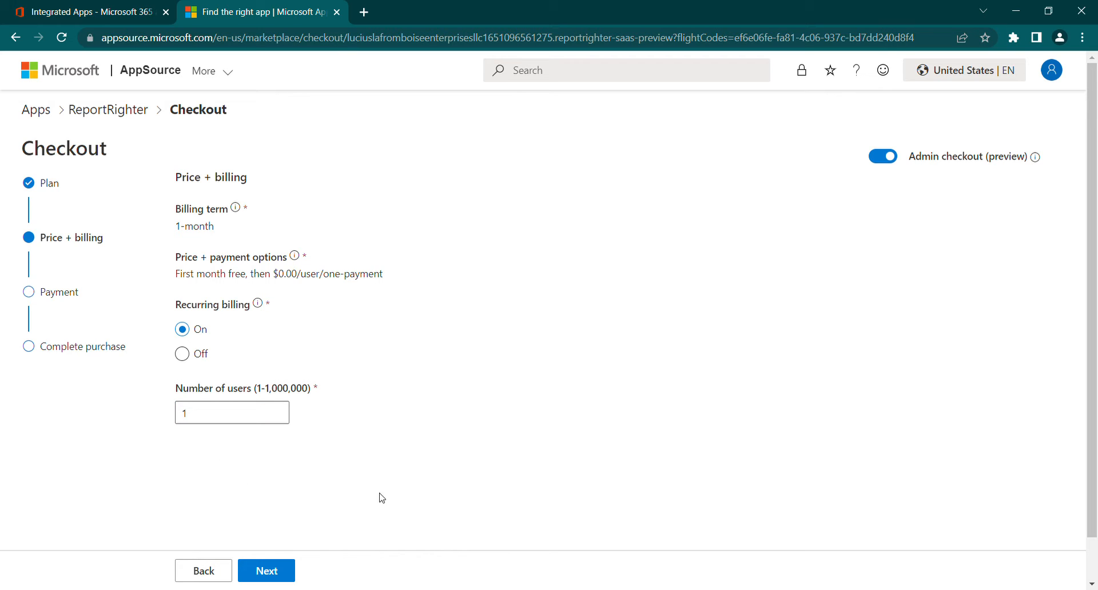
Set the number of users to 2 and continue to the payment stage
click(191, 422)
key(BackSpace)
text(2)
click(515, 483)
click(274, 572)
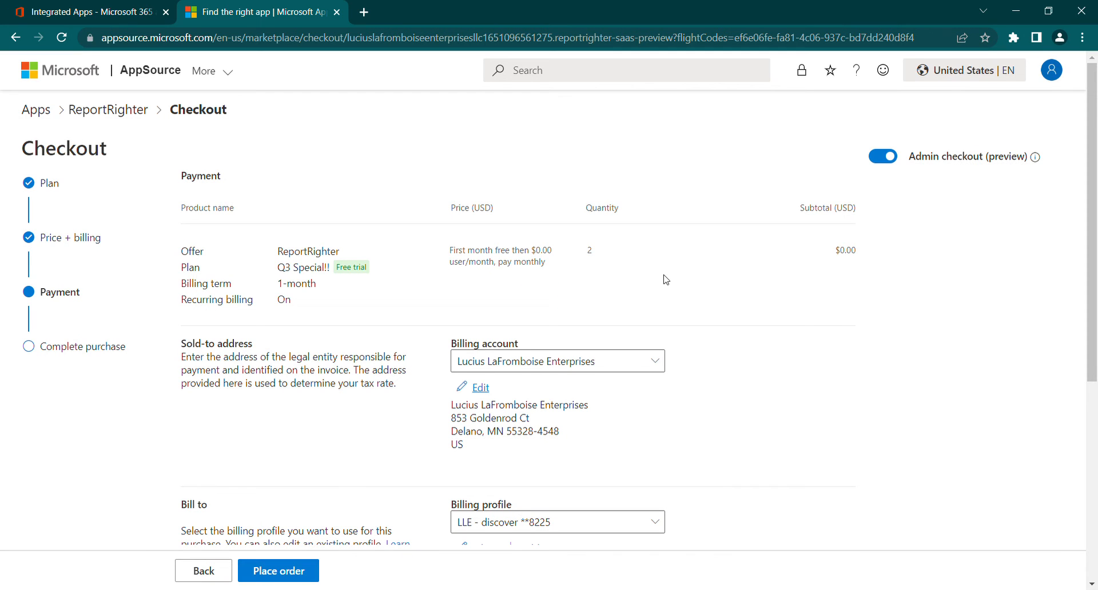
Review the payment summary and legal terms, and place the ReportRighter order
scroll(540, 485, down, 5)
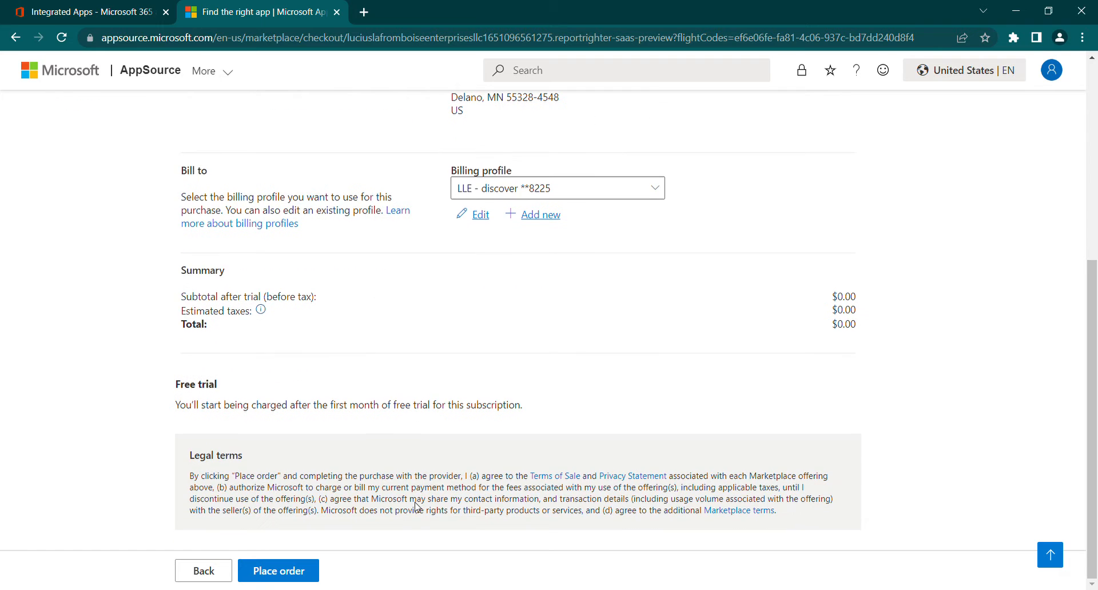
click(296, 574)
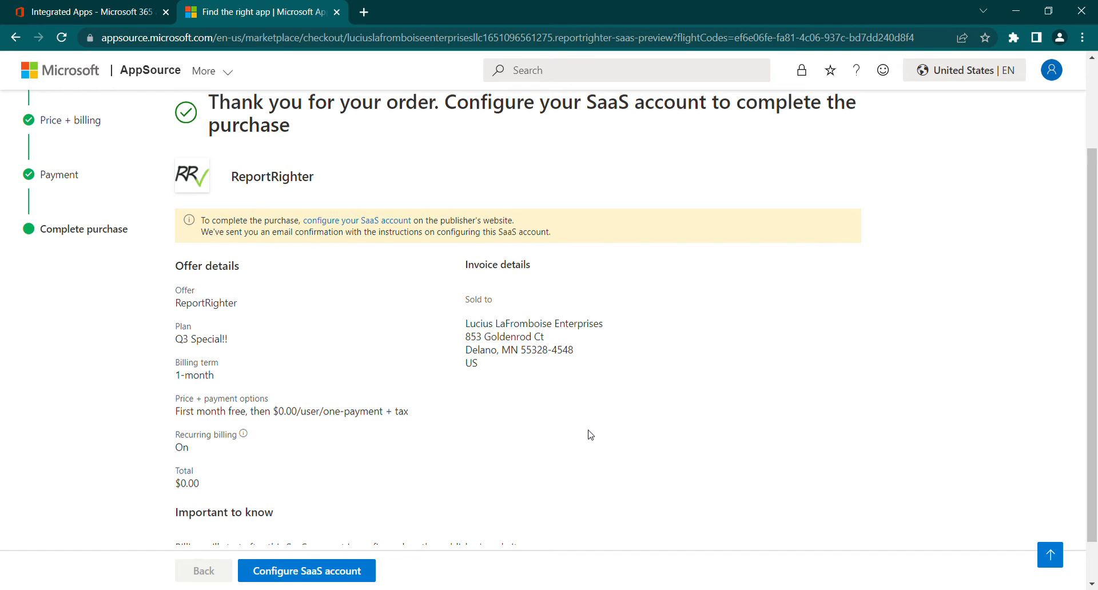
Examine the order confirmation, including the offer details, invoice details and the important notes about SaaS billing
scroll(307, 172, up, 2)
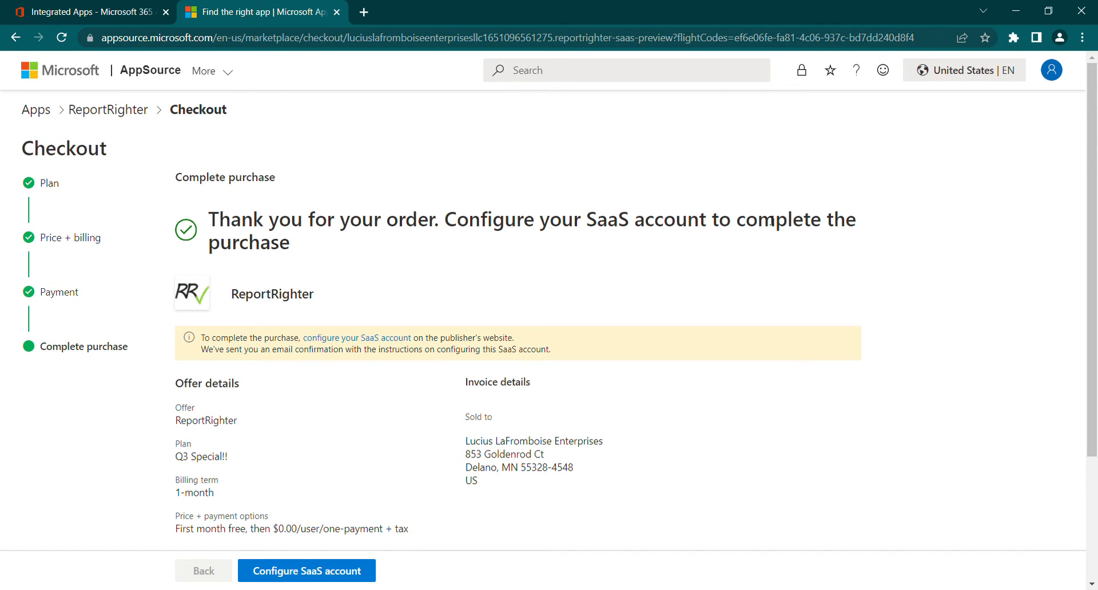
scroll(744, 232, down, 1)
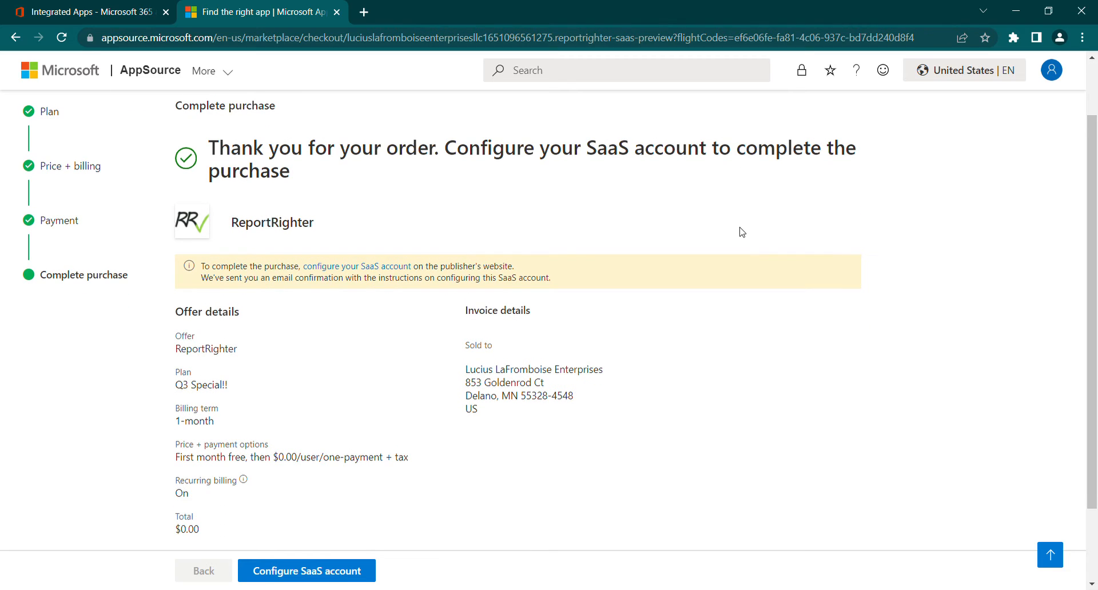
scroll(742, 231, down, 2)
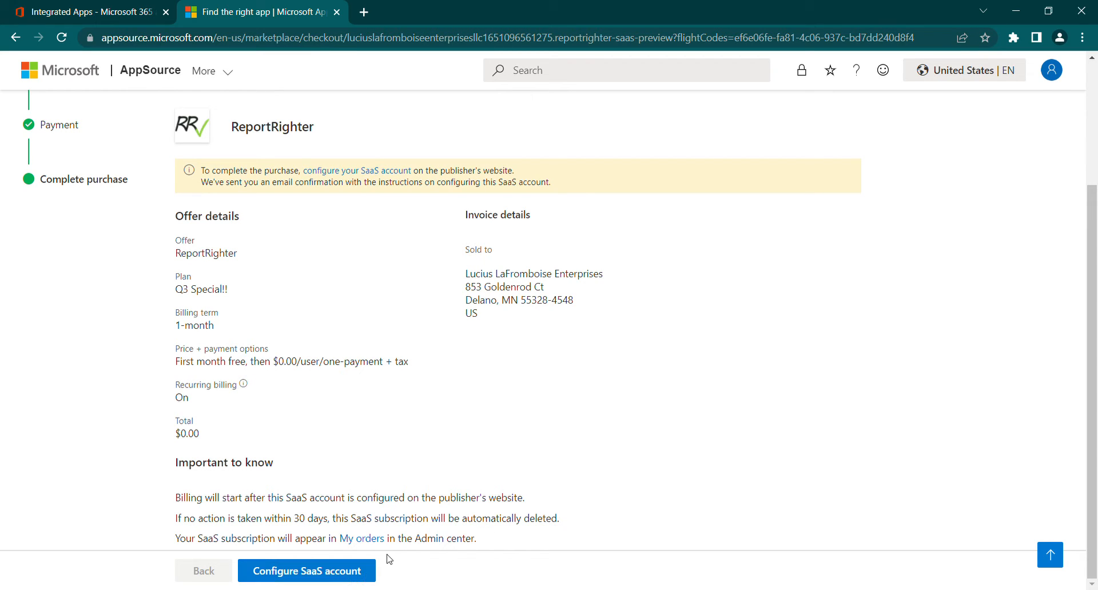
scroll(465, 552, up, 3)
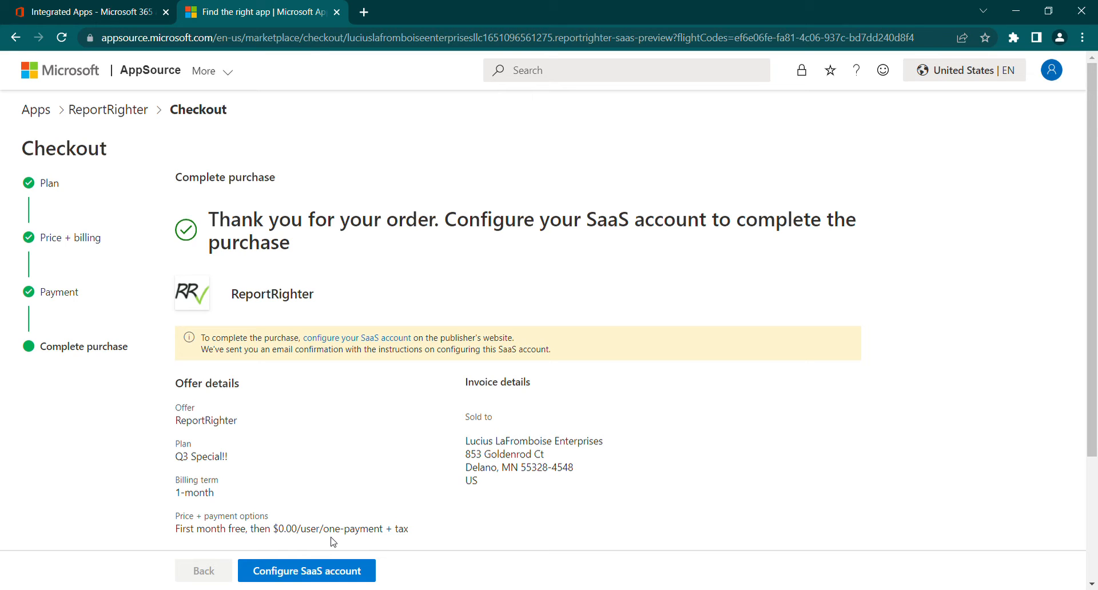
scroll(334, 543, down, 3)
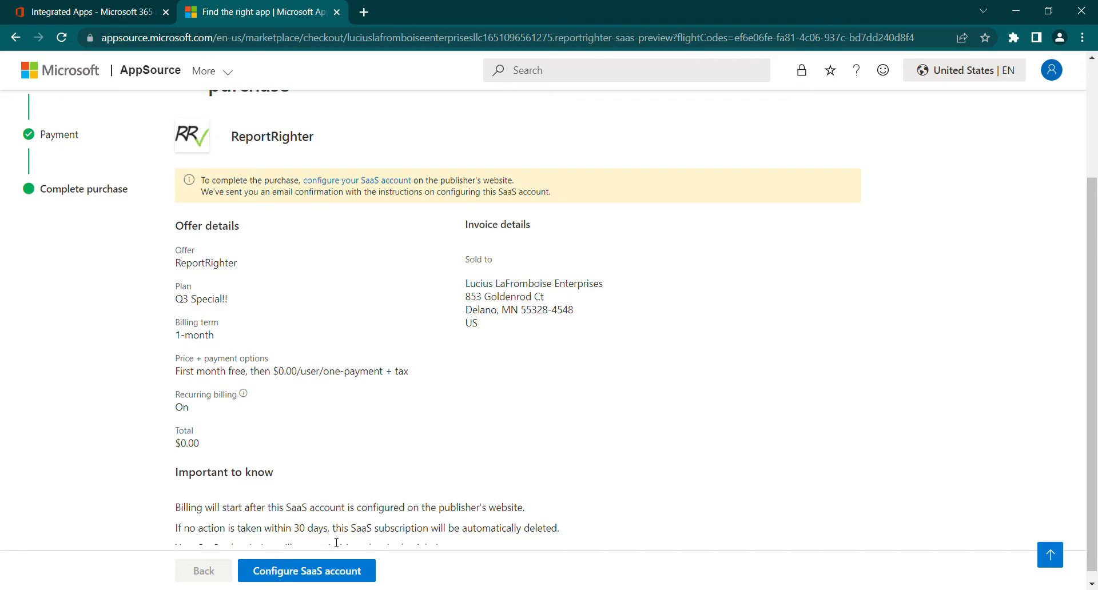
scroll(334, 542, up, 3)
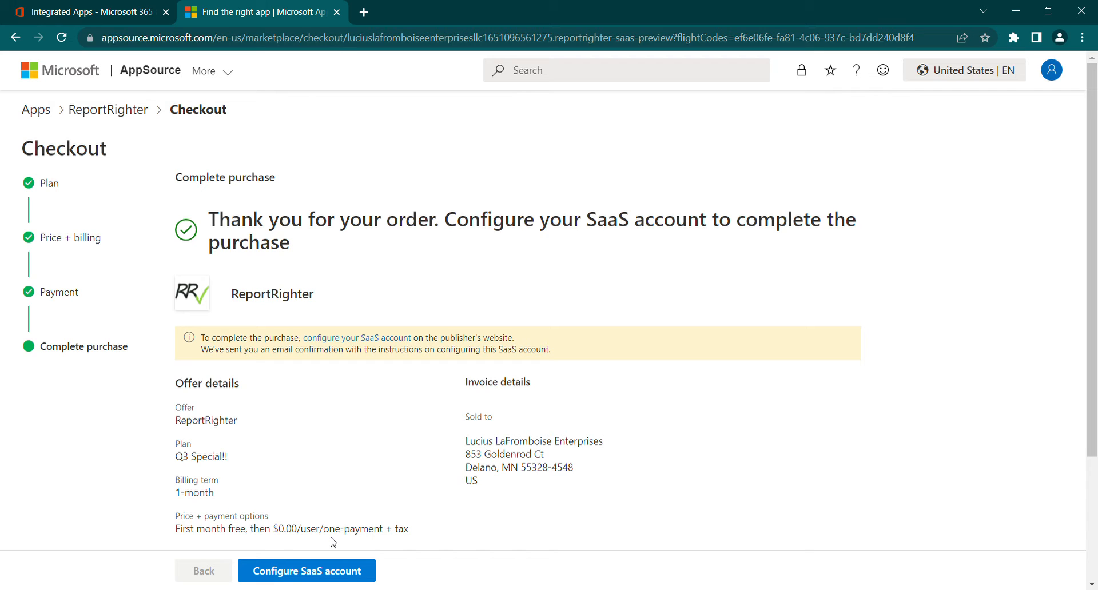
scroll(334, 543, down, 3)
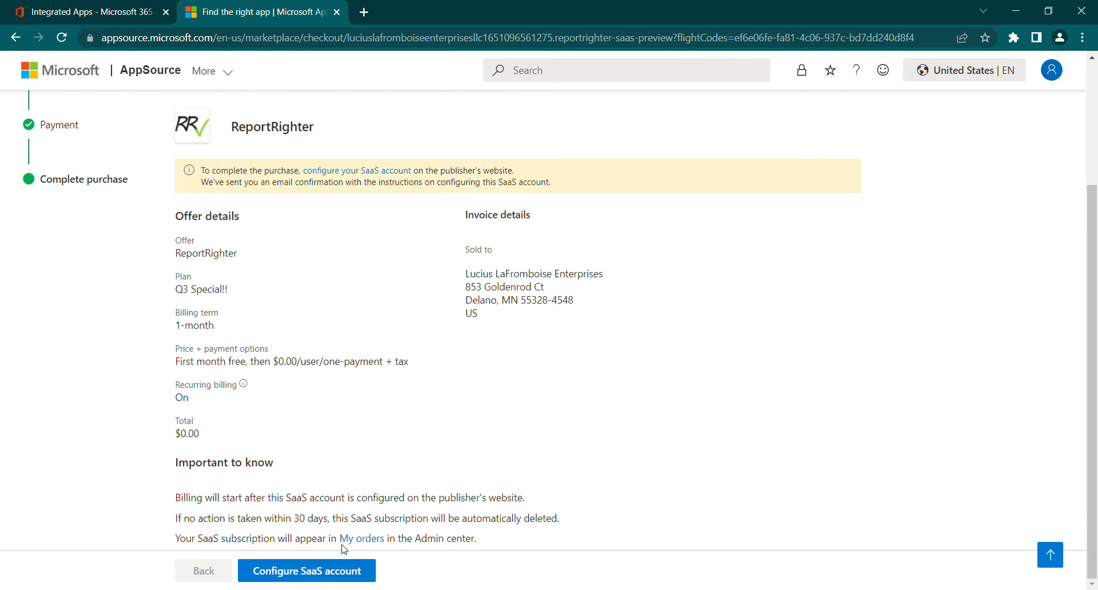
scroll(356, 540, up, 3)
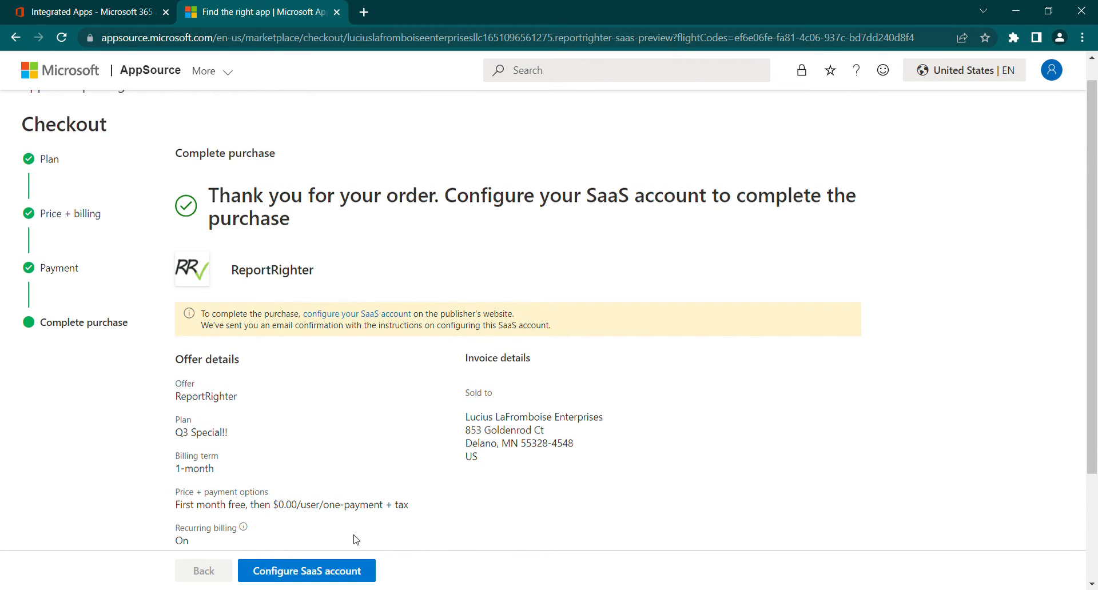
scroll(356, 539, down, 3)
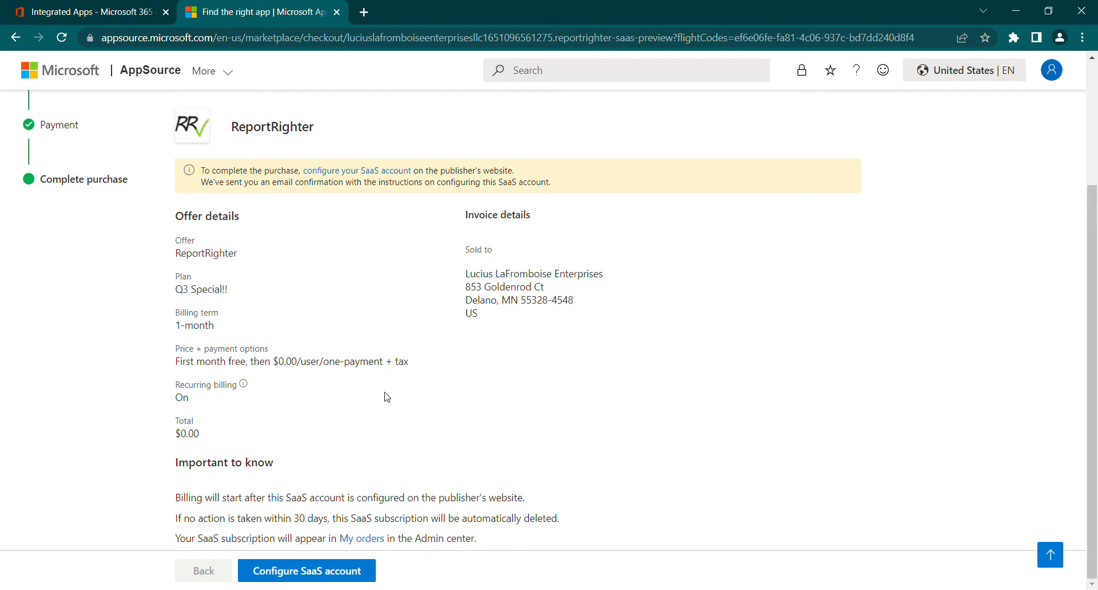
Open the SaaS account configuration and enter the company's name as the purchaser tenant name
click(327, 575)
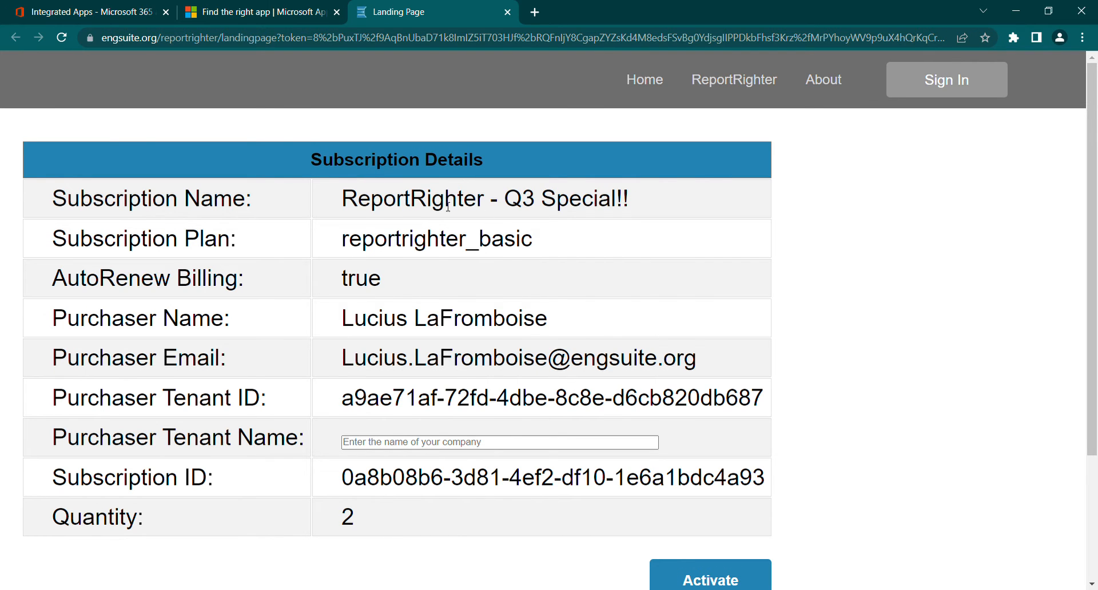
drag(611, 201, 345, 200)
drag(388, 239, 538, 241)
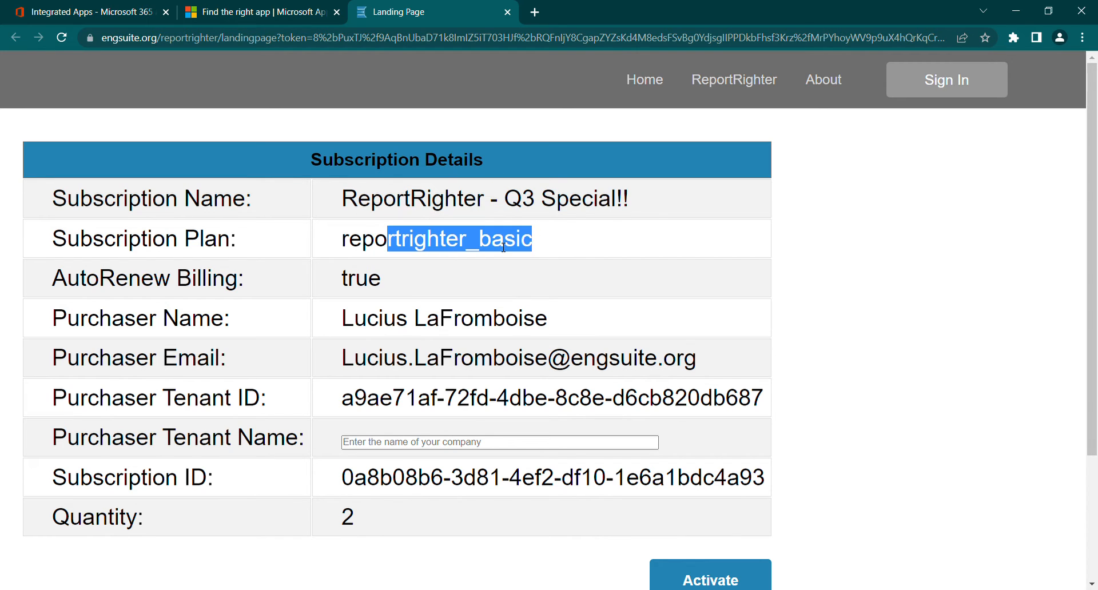
click(372, 289)
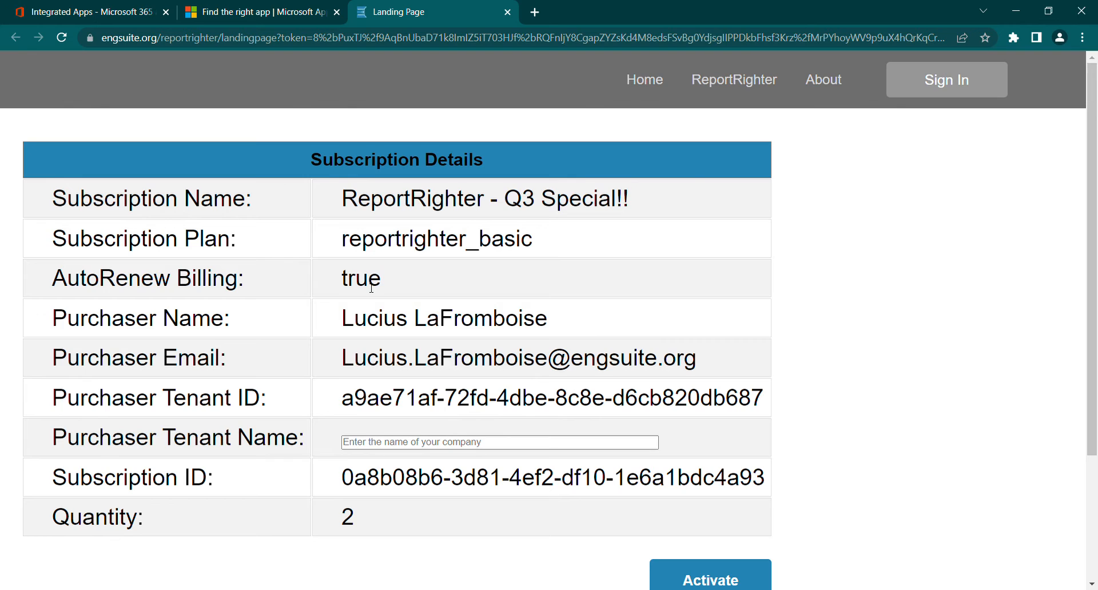
drag(359, 326, 555, 312)
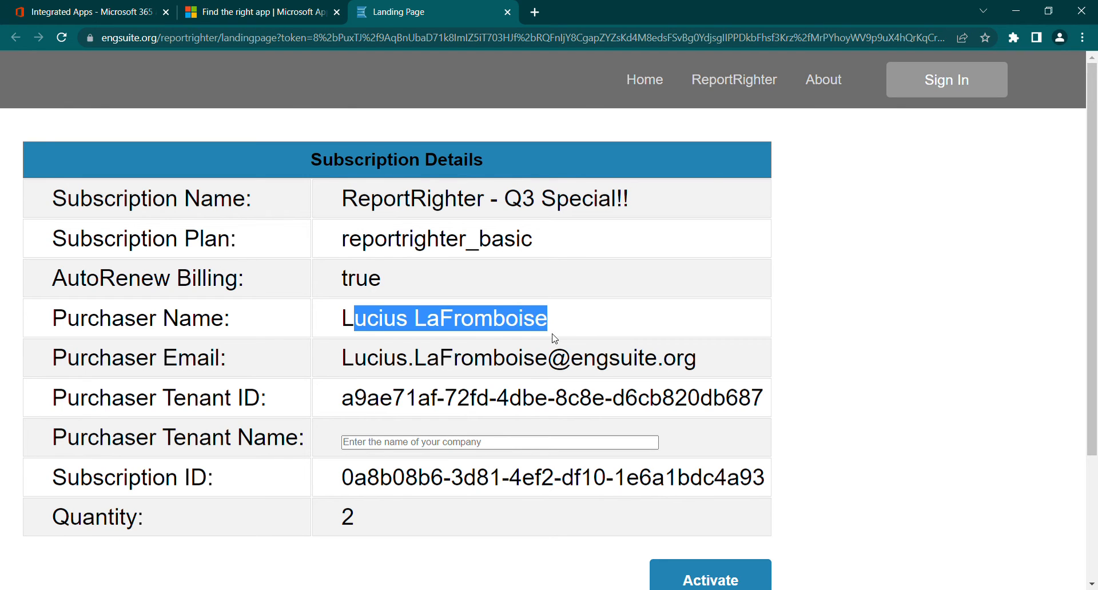
click(558, 359)
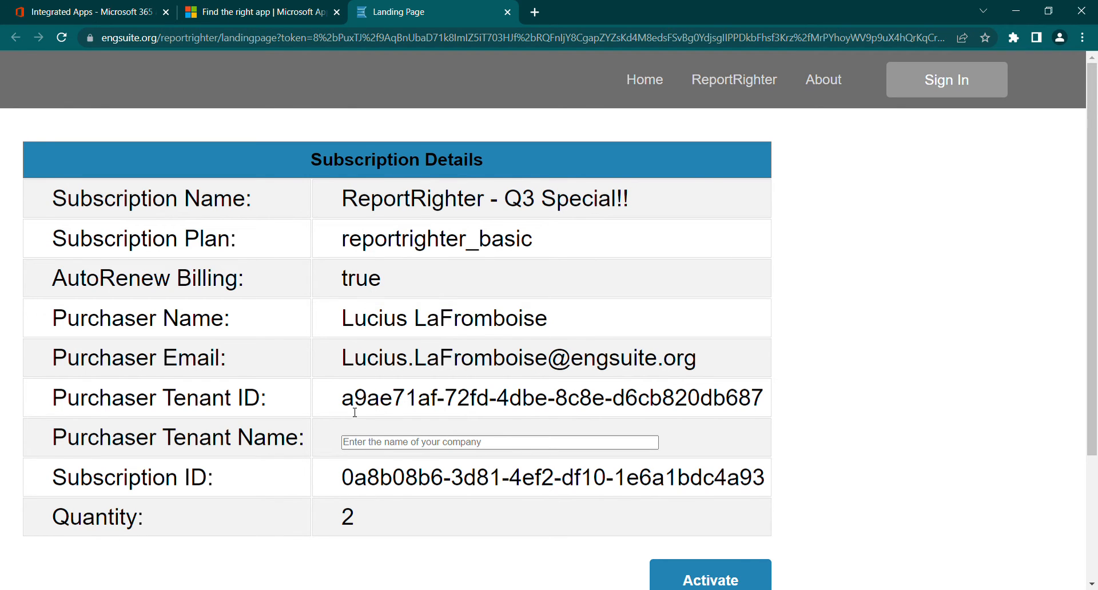
drag(353, 396, 767, 402)
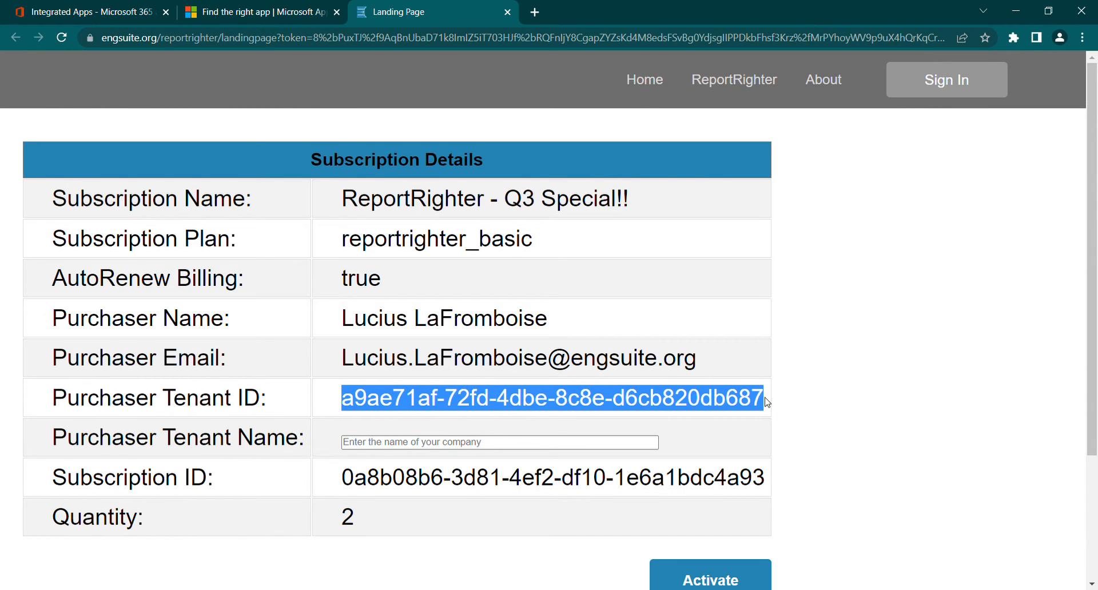
click(406, 444)
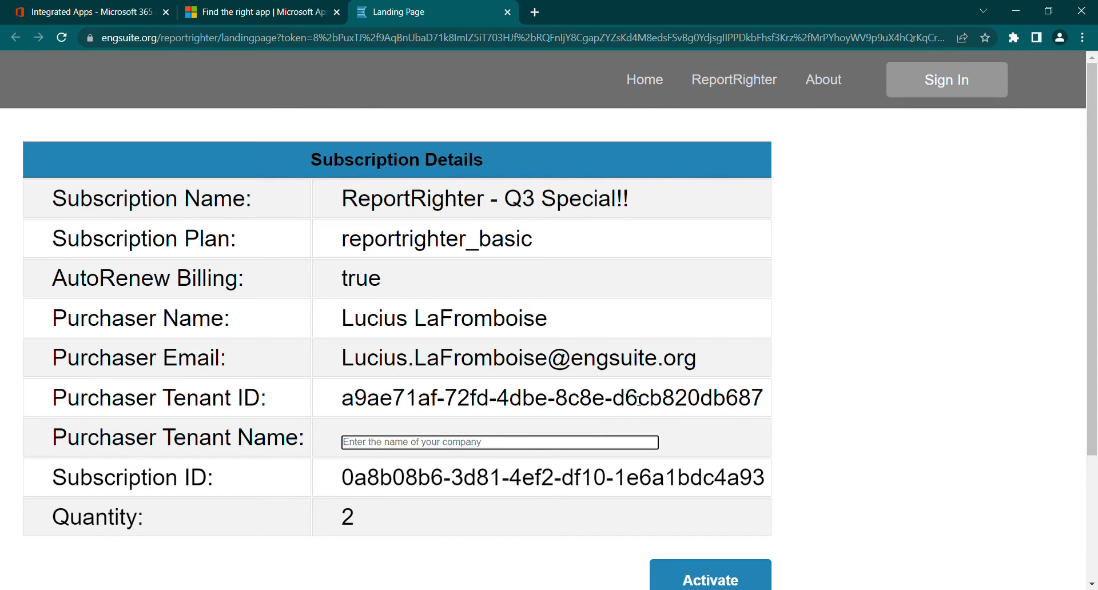
text(Luc)
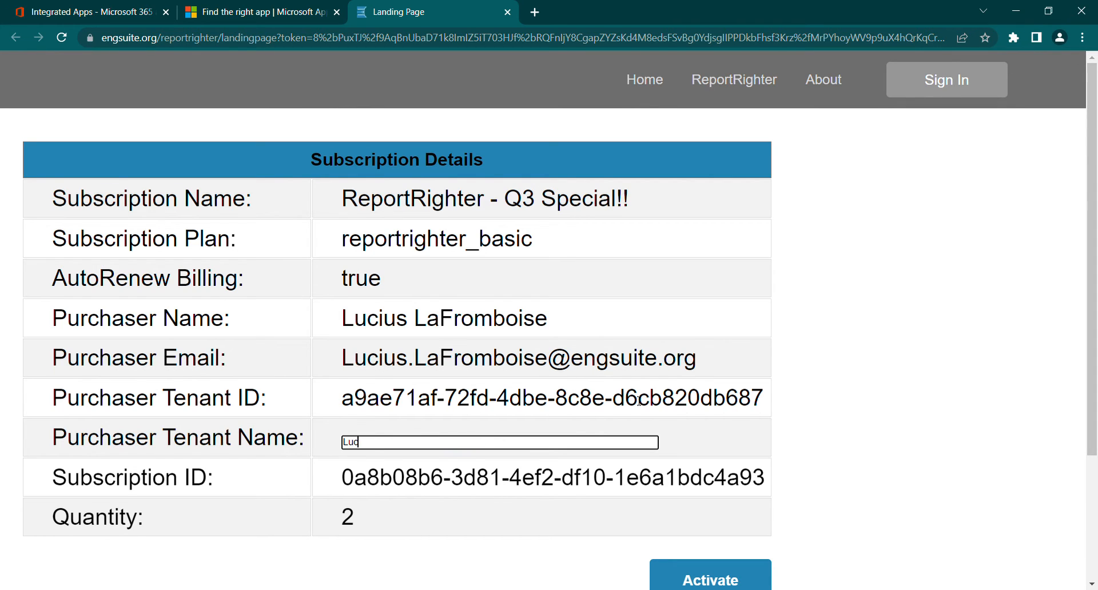
text(ius LaFromboise Enterprises, LLC)
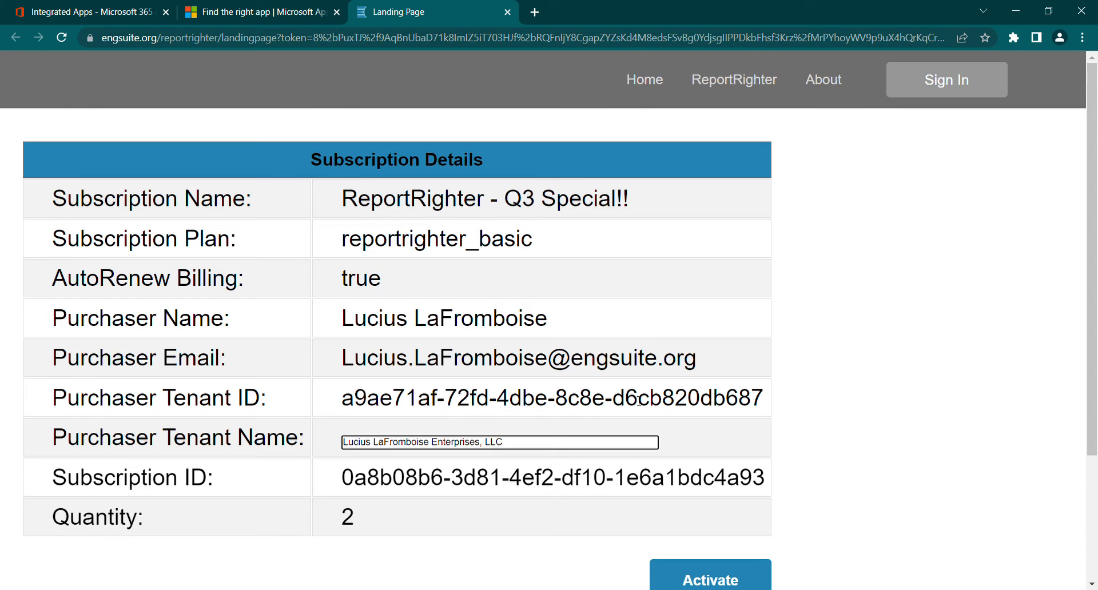
Check the subscription ID and quantity, and activate the ReportRighter subscription
drag(342, 479, 765, 478)
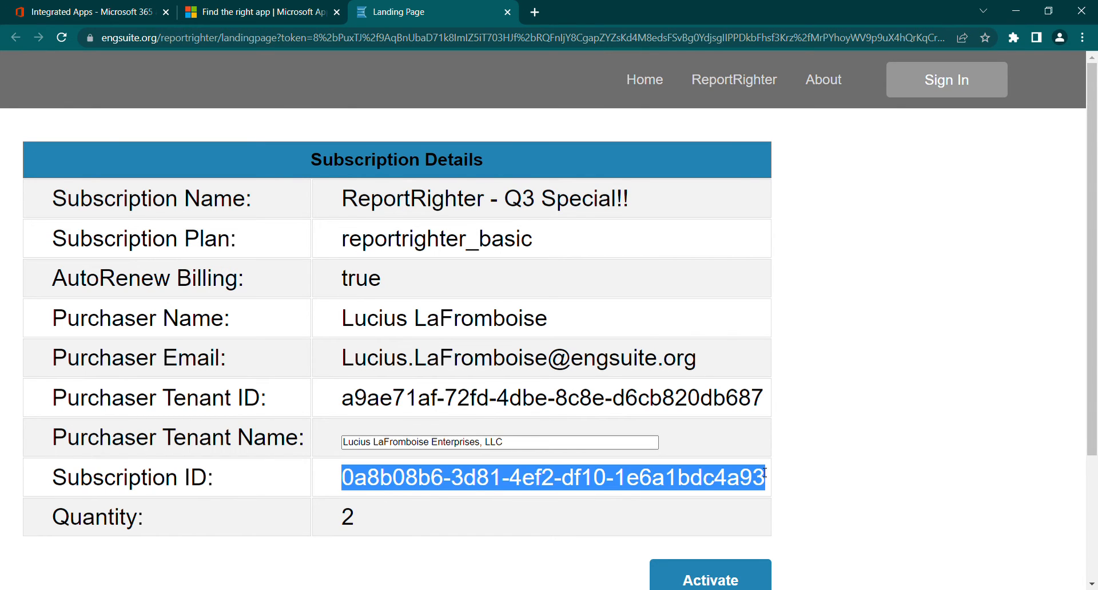
click(816, 510)
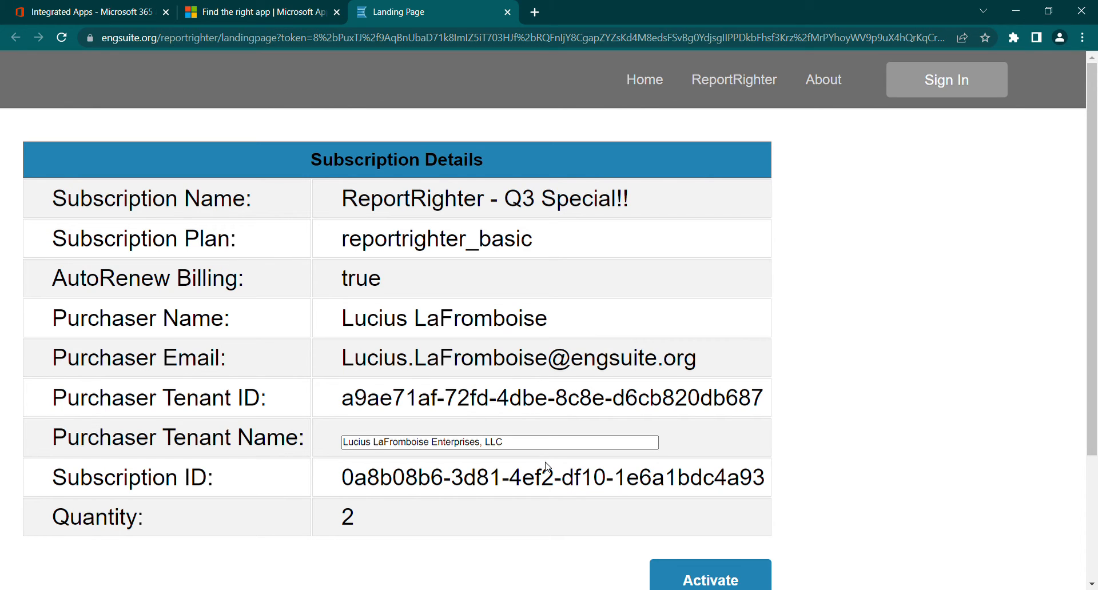
drag(355, 478, 766, 476)
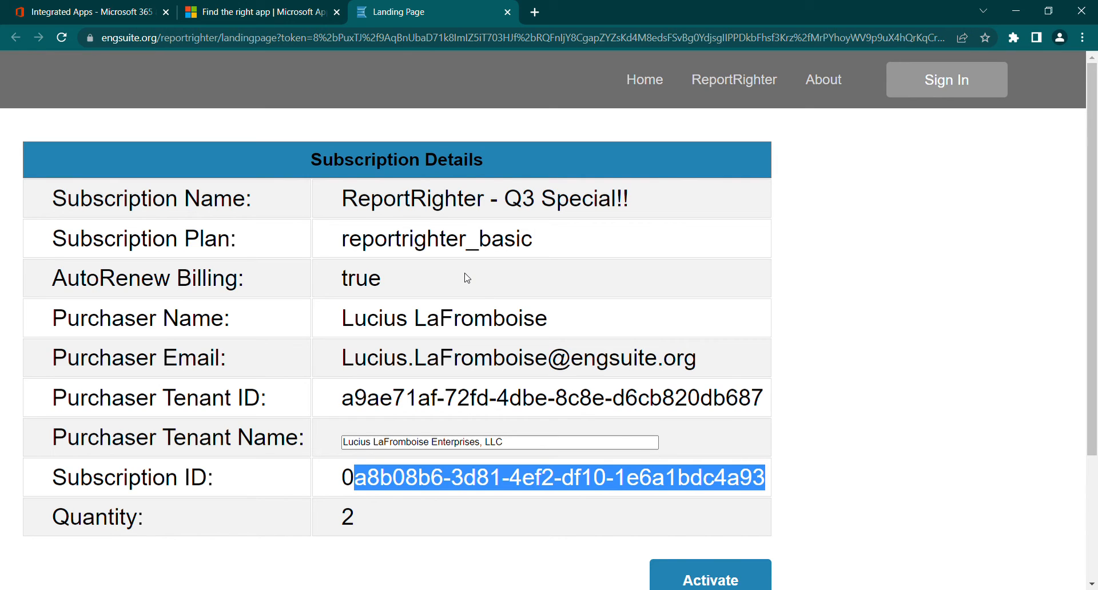
click(506, 264)
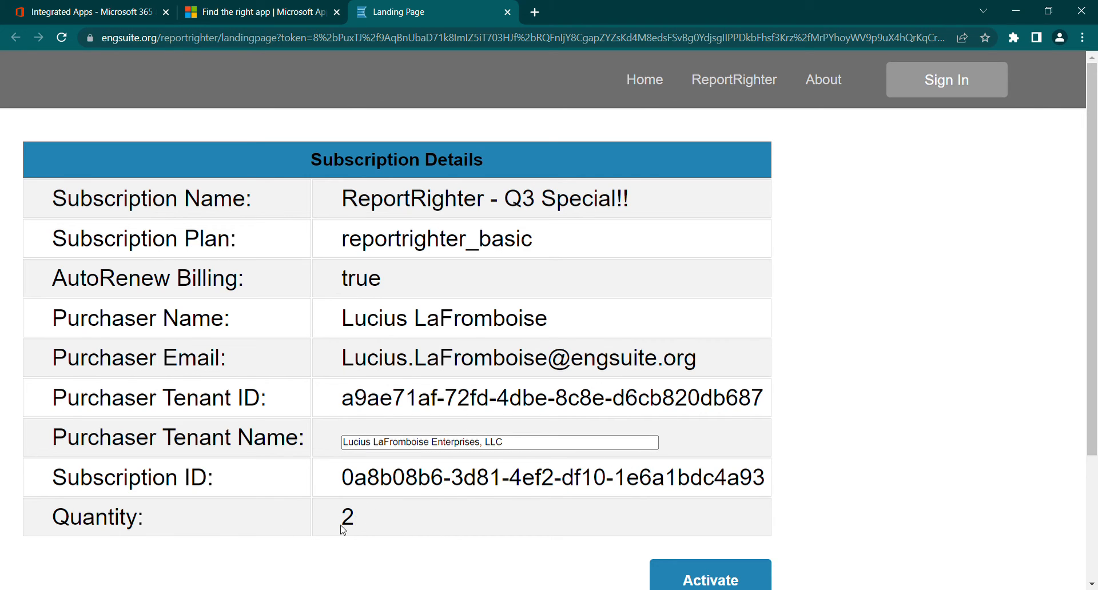
drag(346, 523, 358, 529)
click(439, 288)
scroll(356, 525, down, 1)
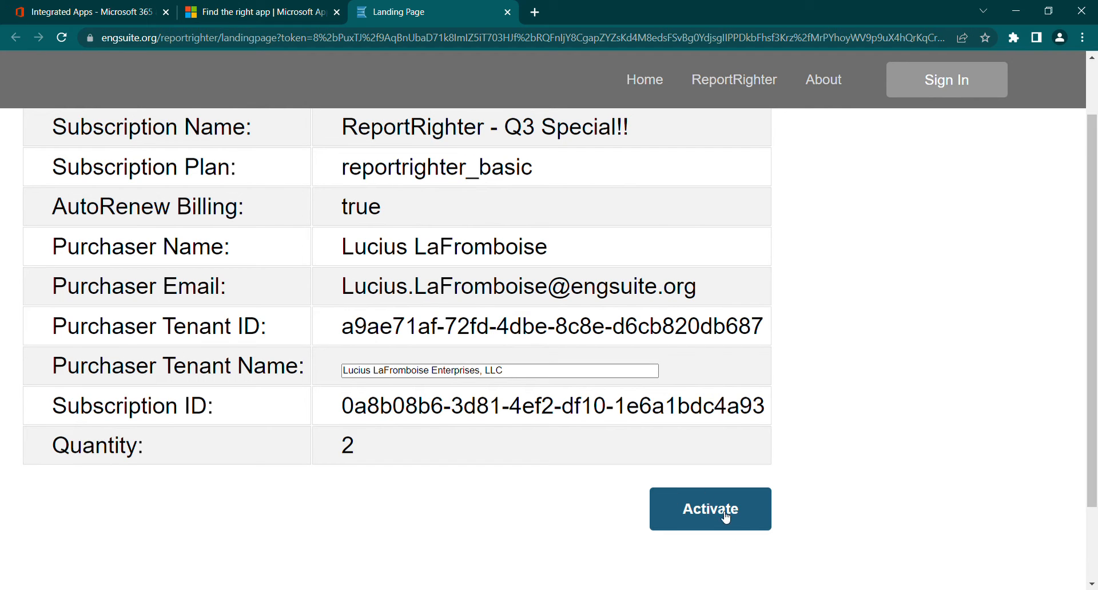
click(755, 533)
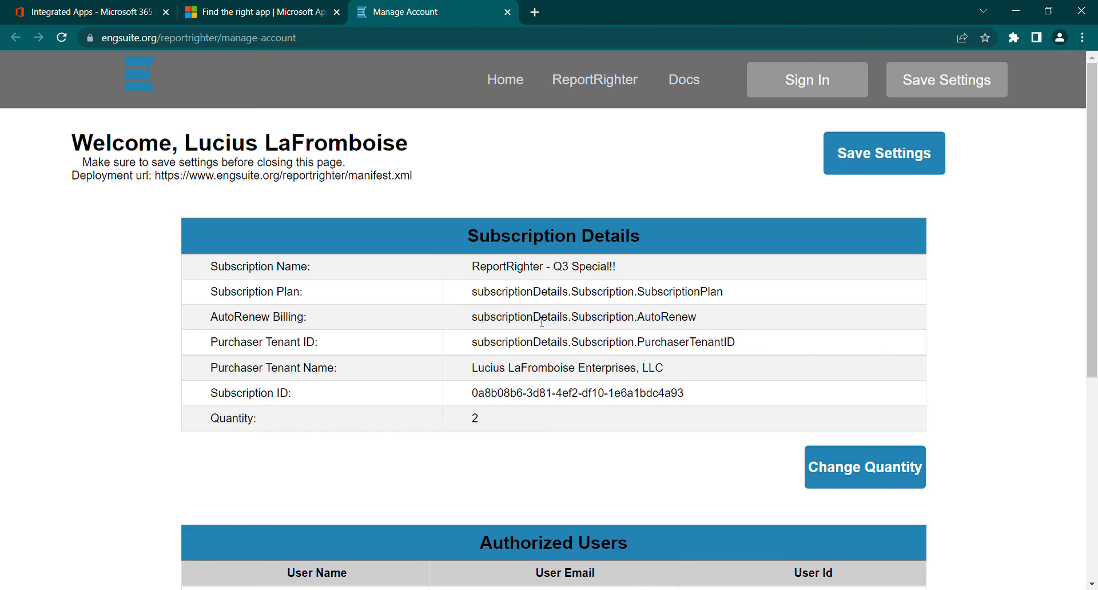
Review the subscription details on the Manage Account page, including auto-renew billing, purchaser tenant ID and quantity
double_click(680, 320)
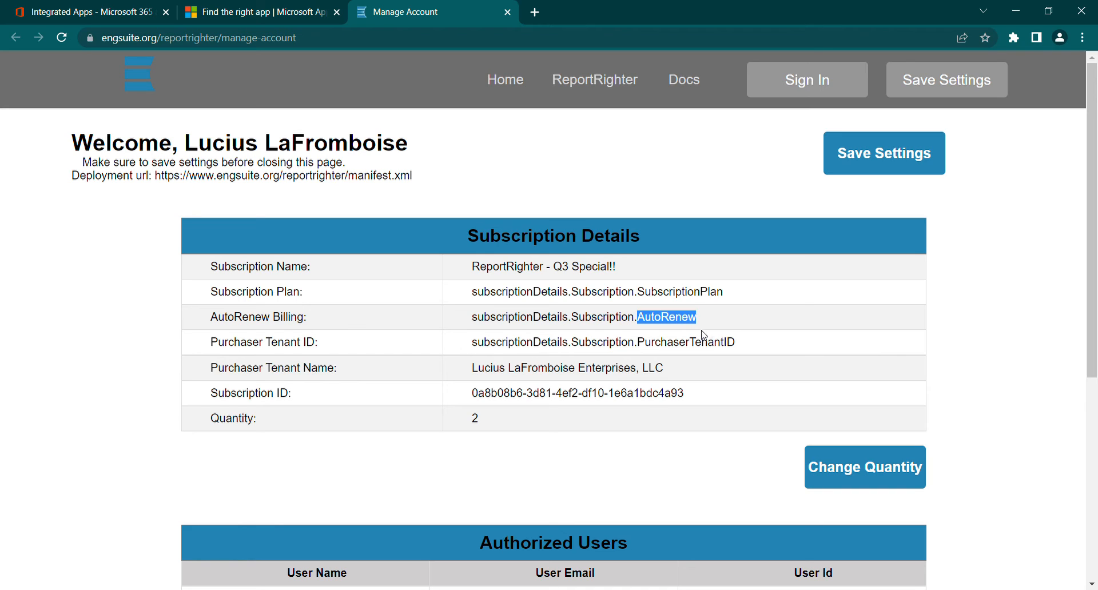
click(715, 327)
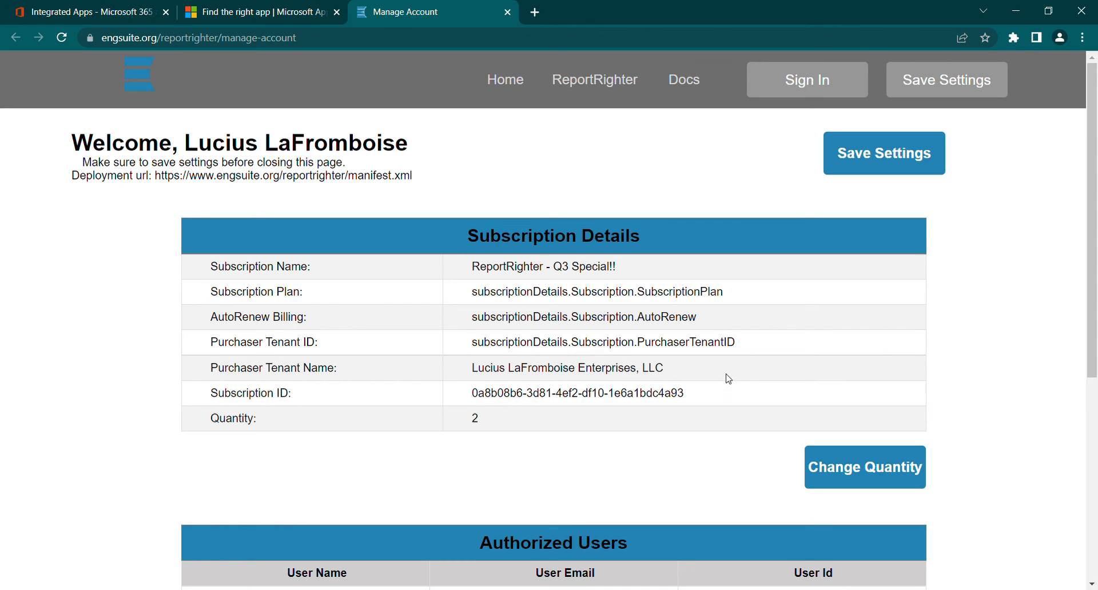
drag(775, 342, 586, 352)
click(587, 359)
scroll(680, 368, down, 1)
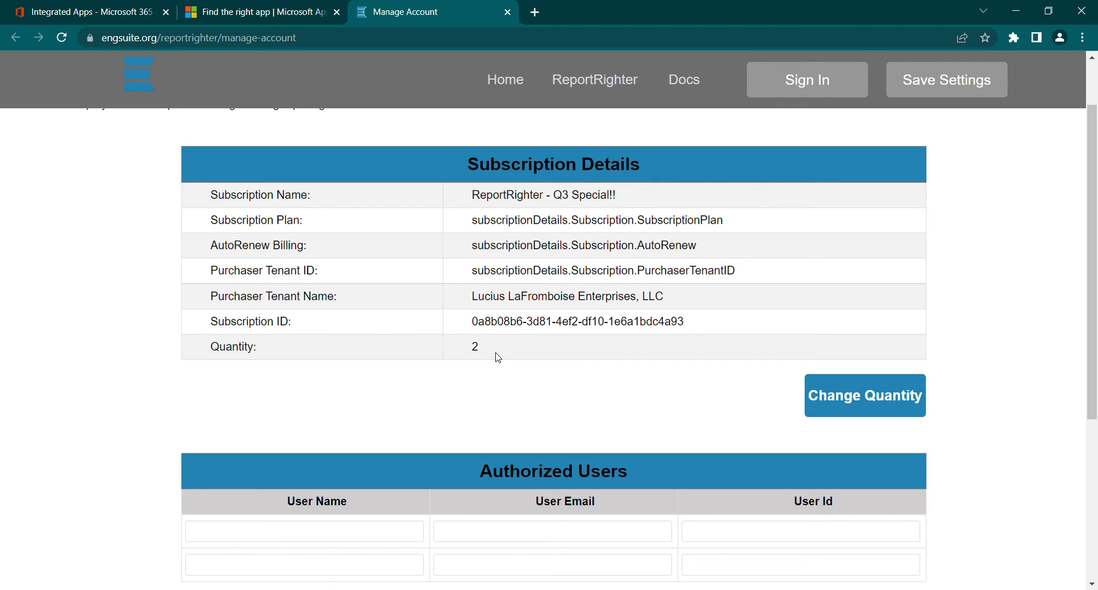
scroll(498, 357, down, 1)
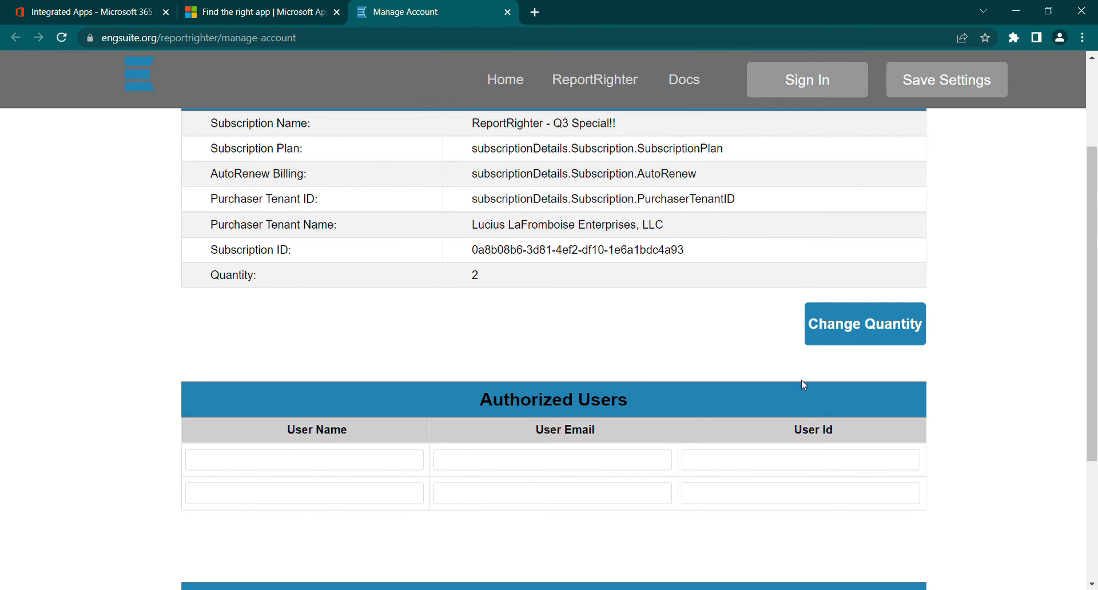
Fill the two Authorized Users rows with the account owner and ReportRighter Support, using the suggested directory entries
scroll(346, 471, down, 2)
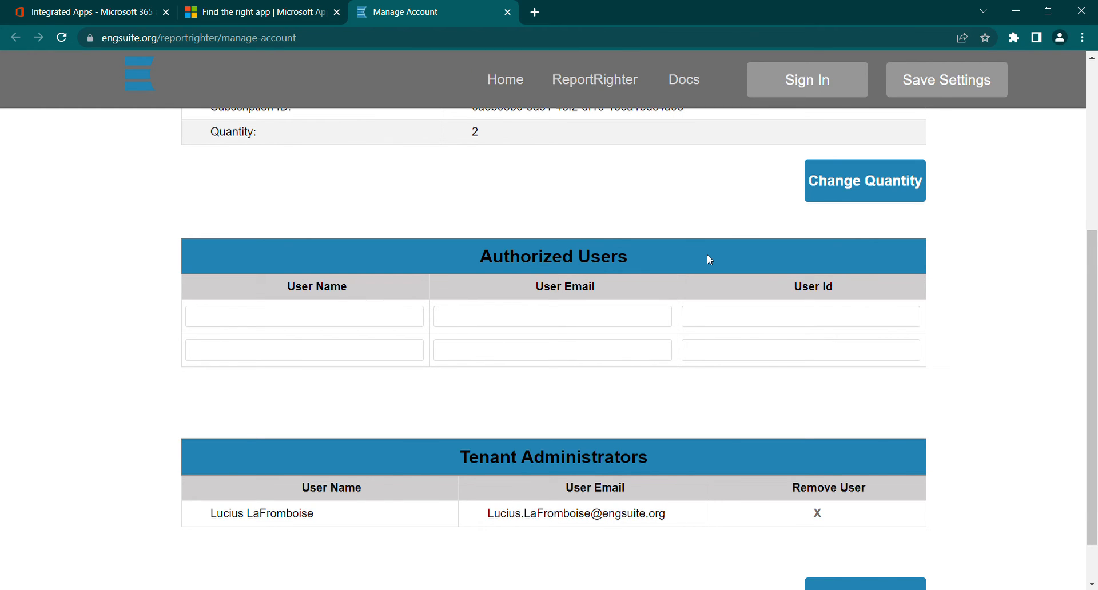
click(422, 318)
text(lu)
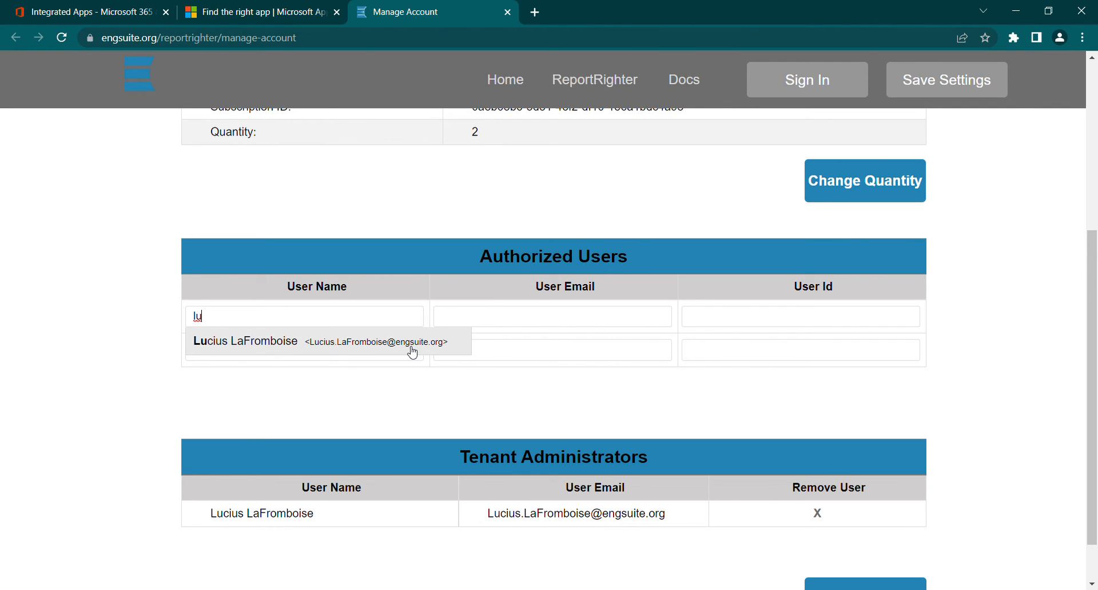
click(361, 351)
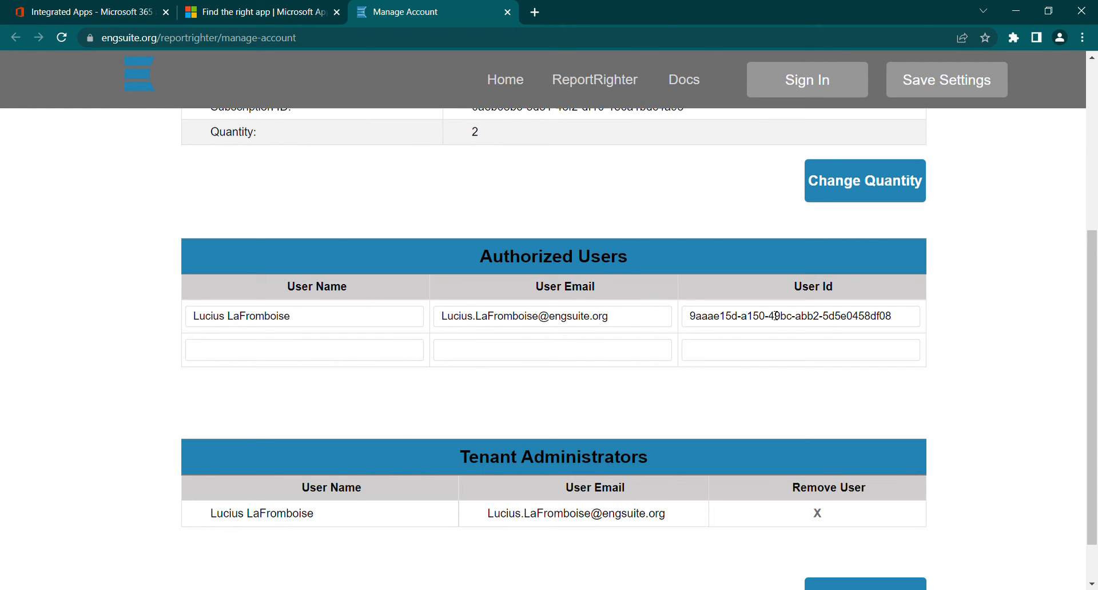
click(348, 355)
text(r)
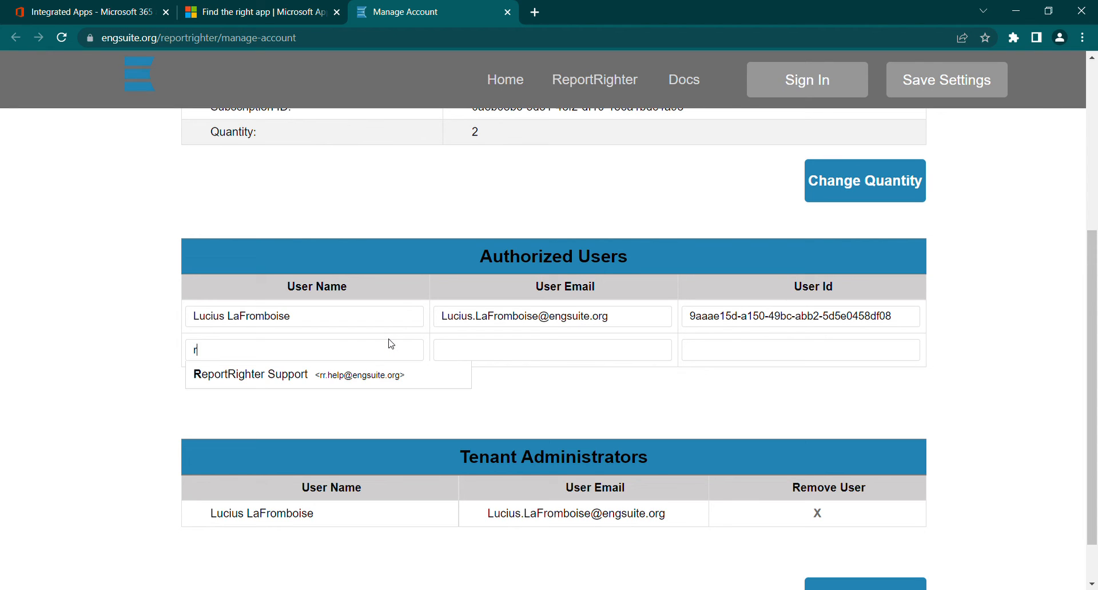
key(Down)
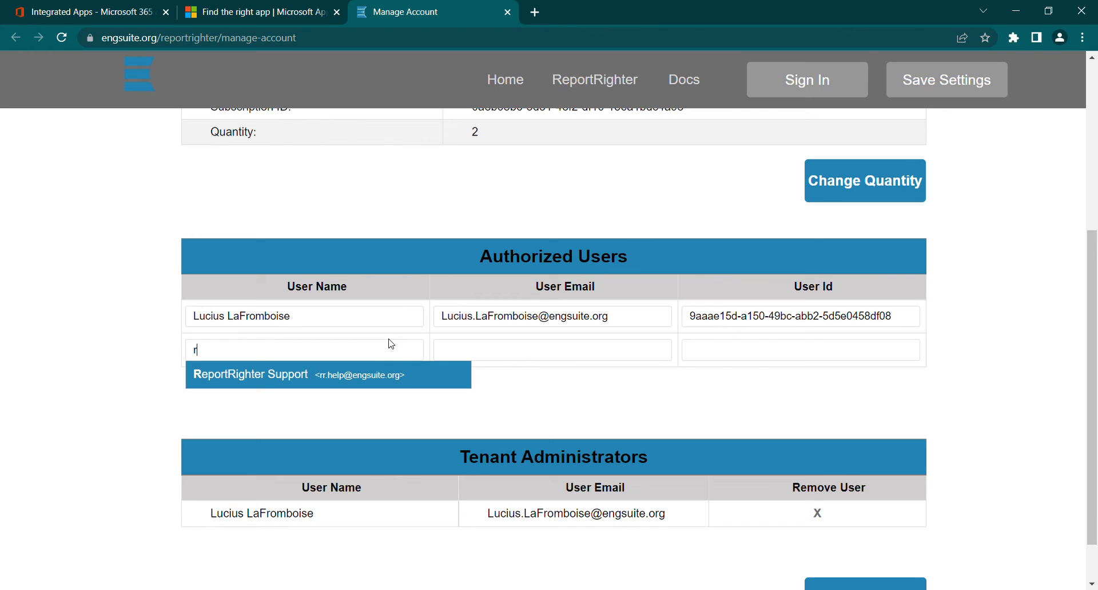
key(Return)
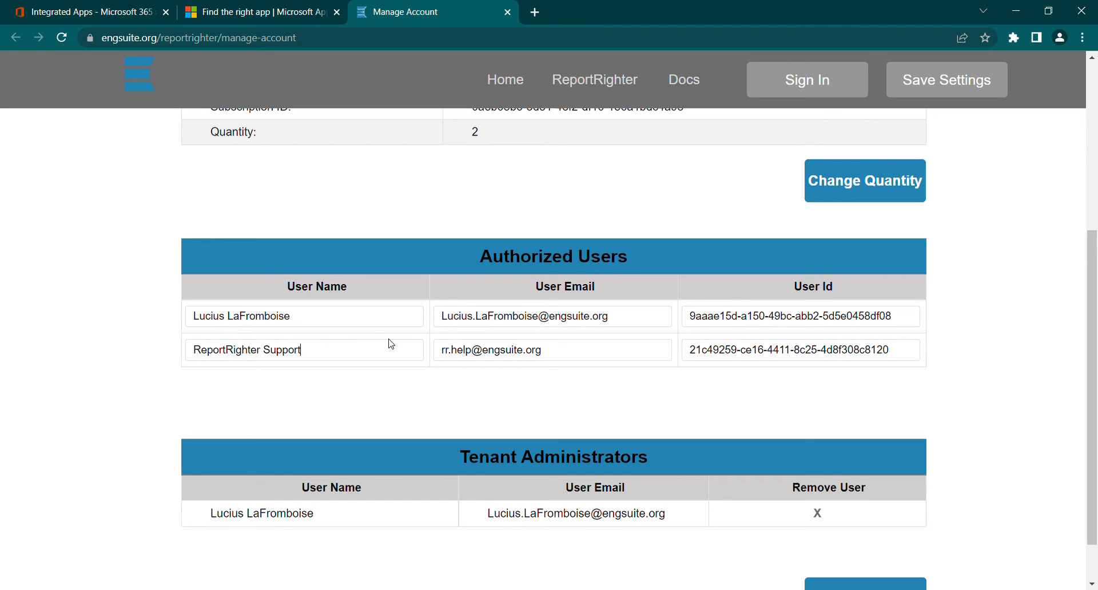
Add ReportRighter Support as a second tenant administrator
scroll(393, 350, down, 1)
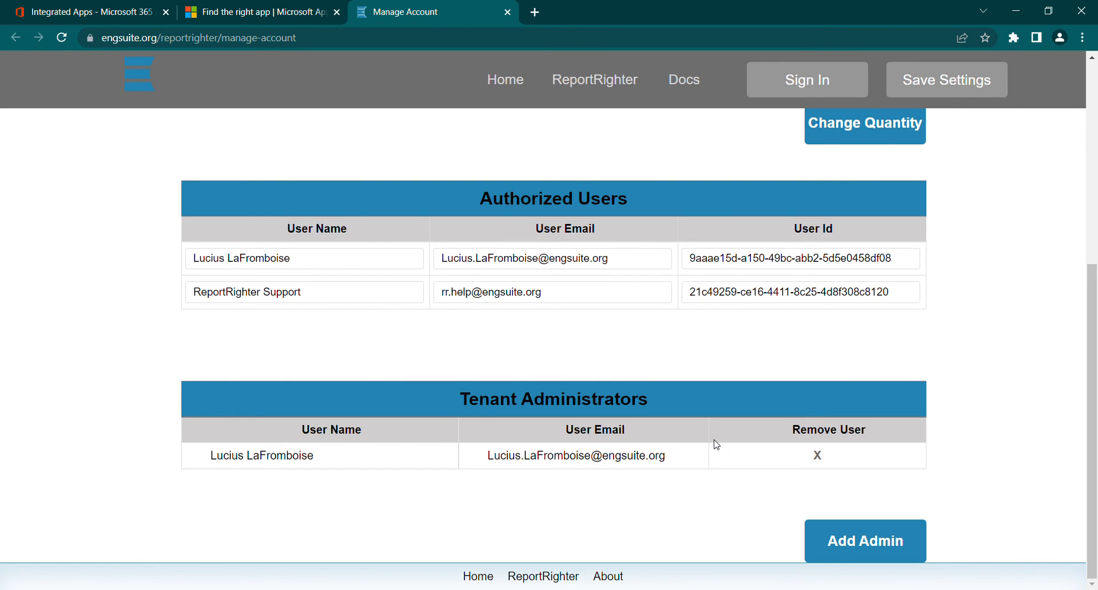
click(824, 543)
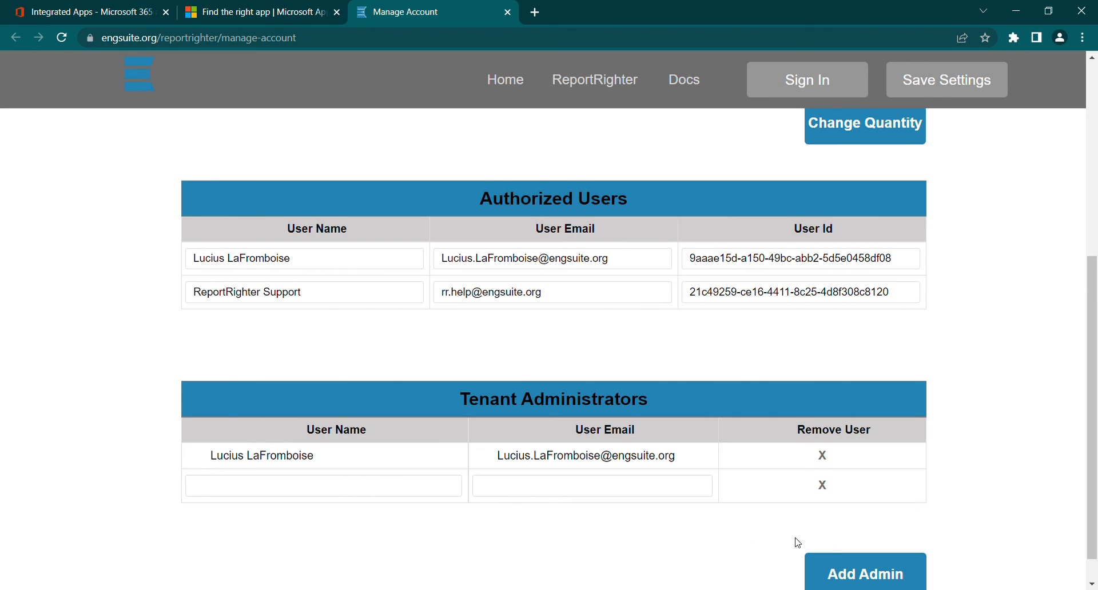
click(224, 490)
text(re)
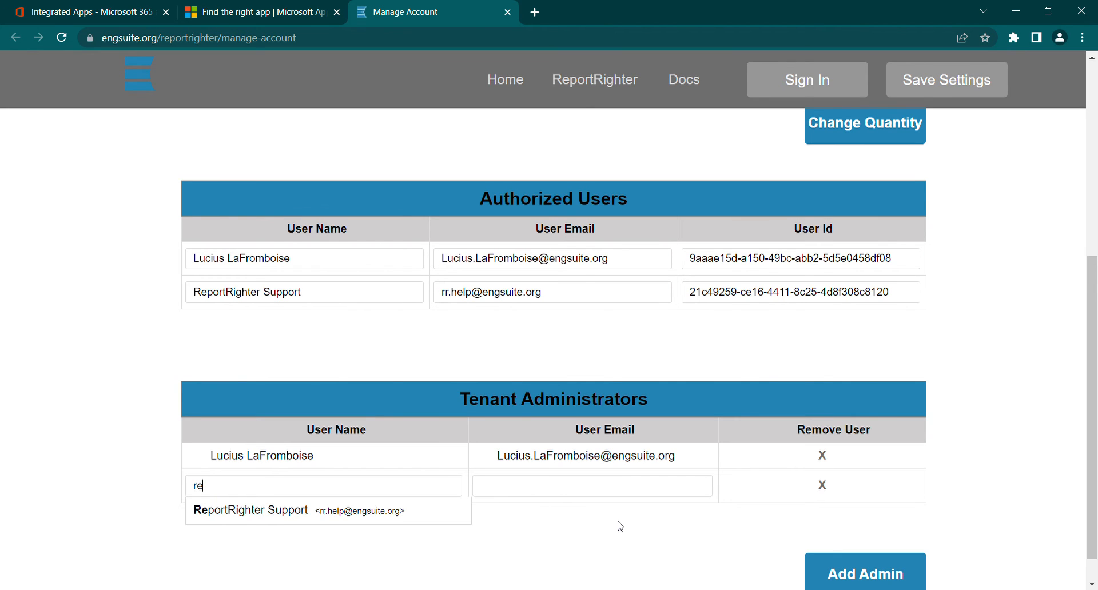
key(Down)
key(Return)
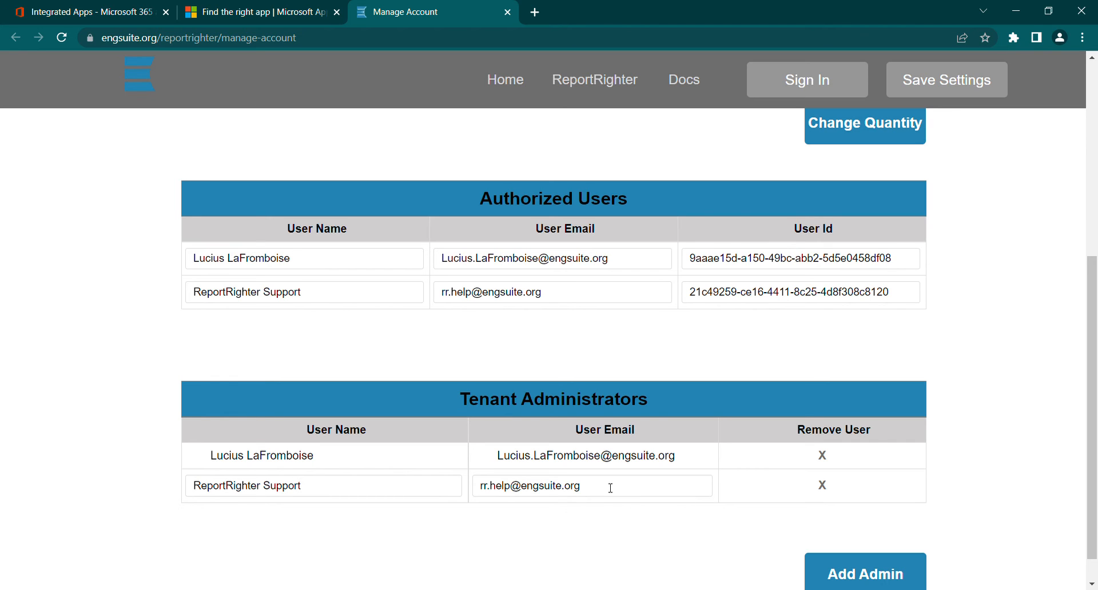
Remove ReportRighter Support from the tenant administrators
scroll(613, 475, up, 4)
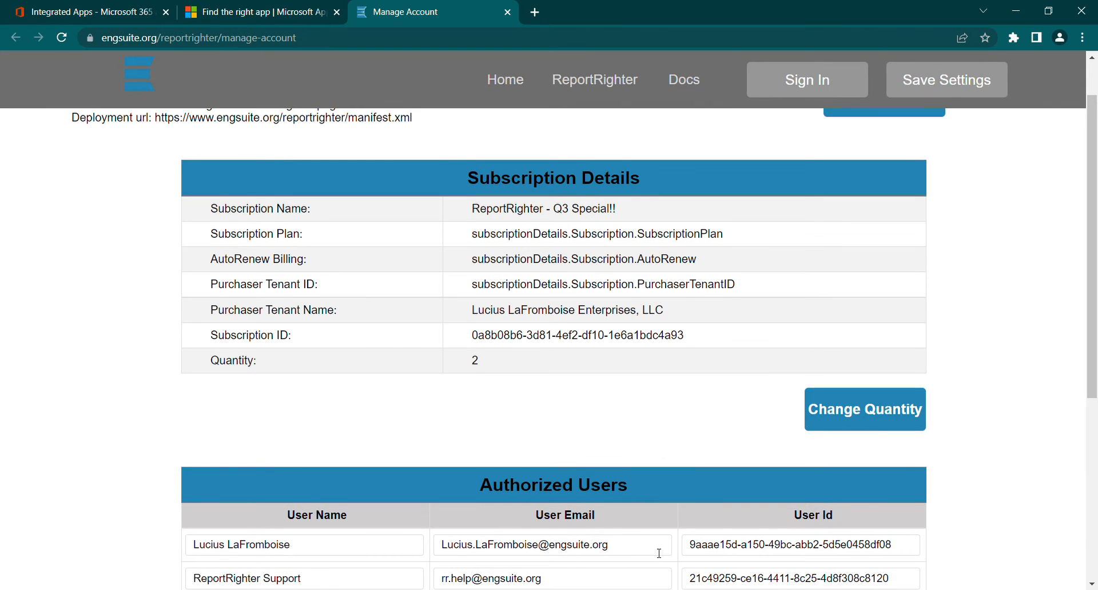
scroll(569, 551, down, 5)
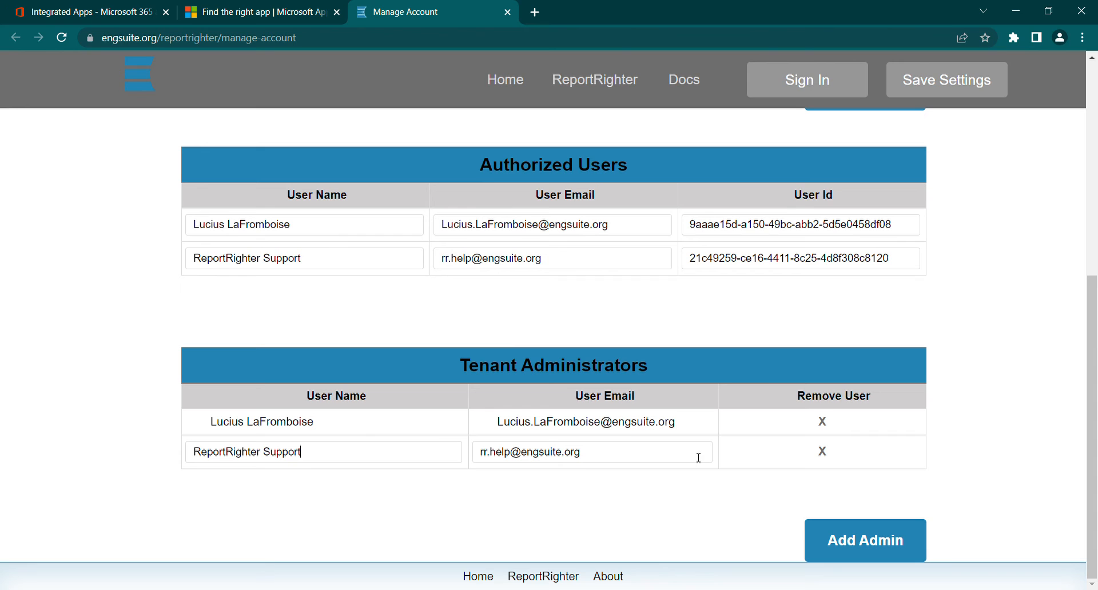
click(822, 451)
scroll(778, 451, up, 6)
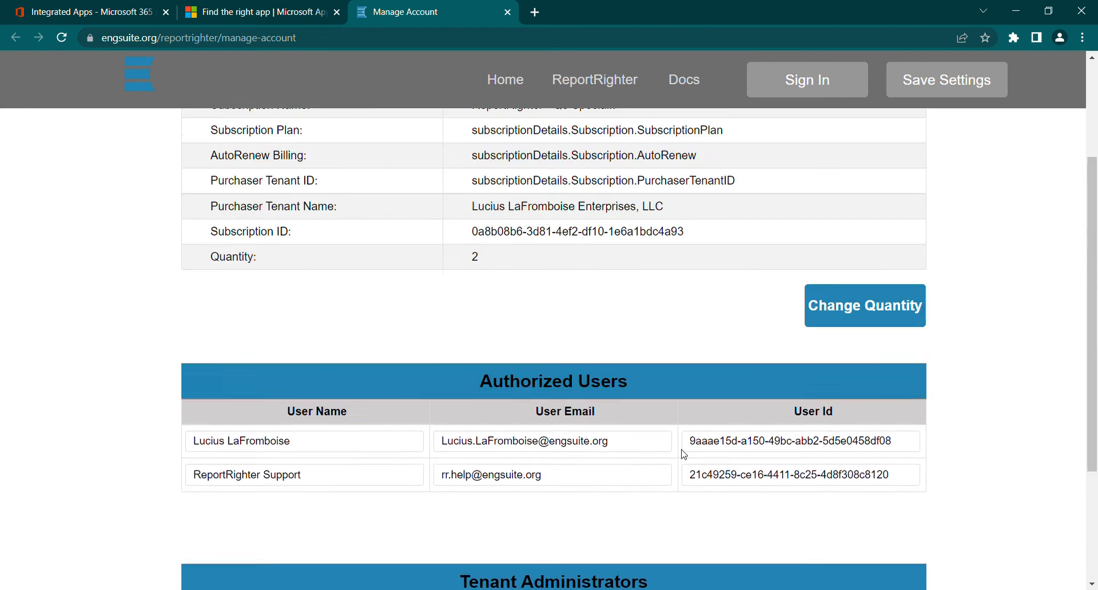
scroll(681, 454, down, 6)
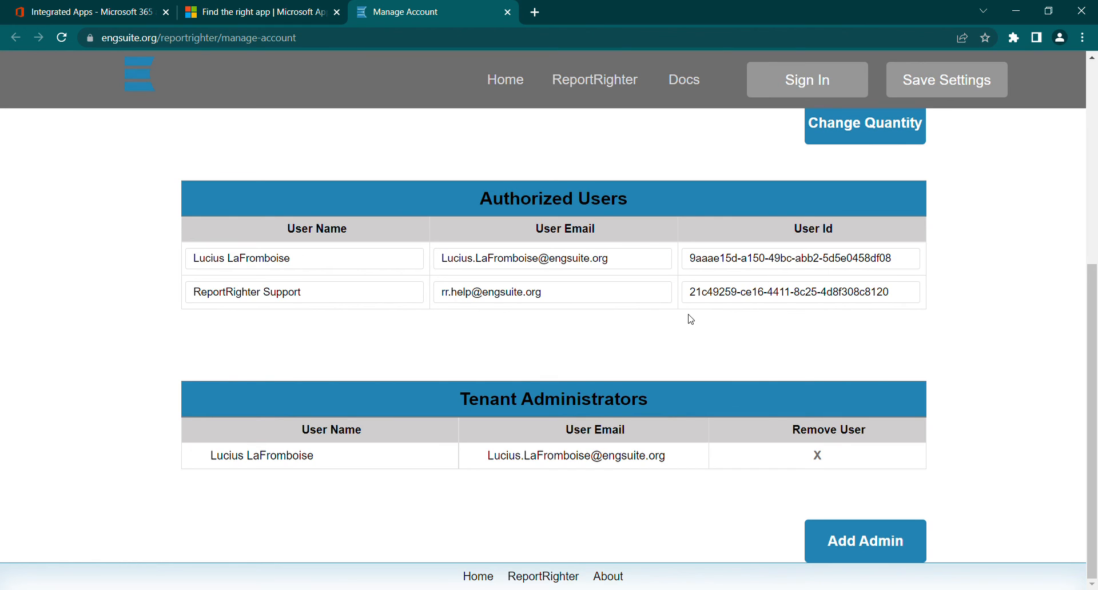
Save the account settings and check the authorized users and tenant administrators
scroll(691, 320, up, 1)
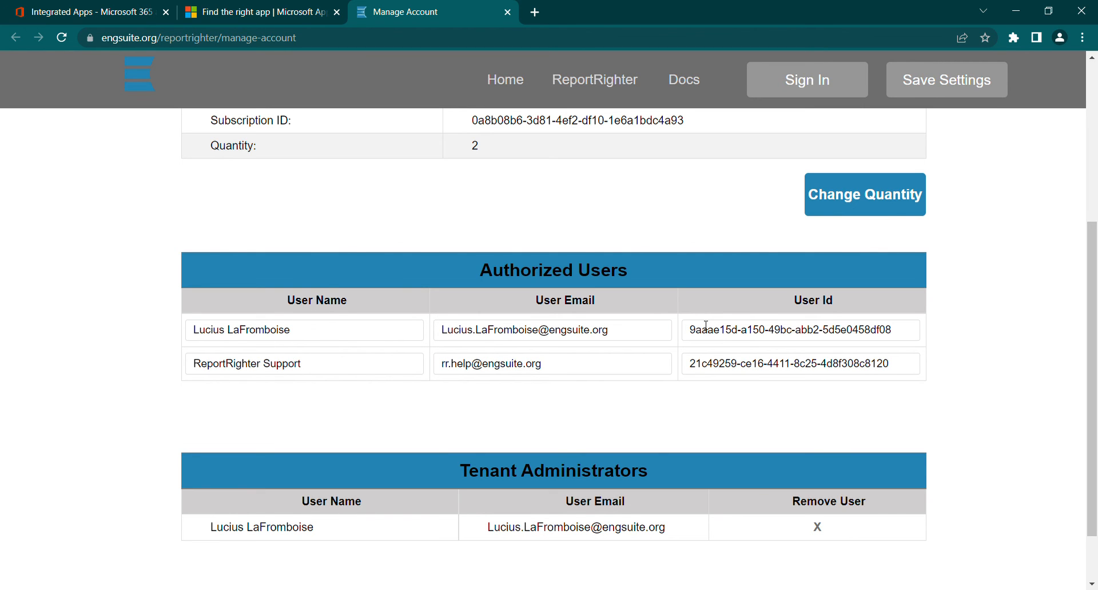
scroll(706, 326, up, 5)
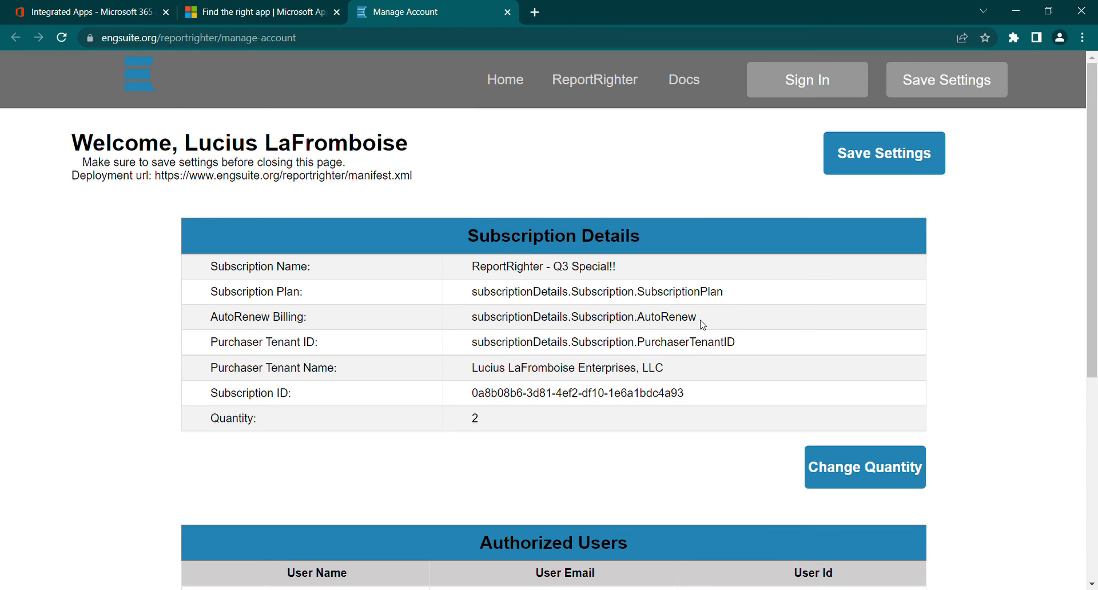
click(853, 157)
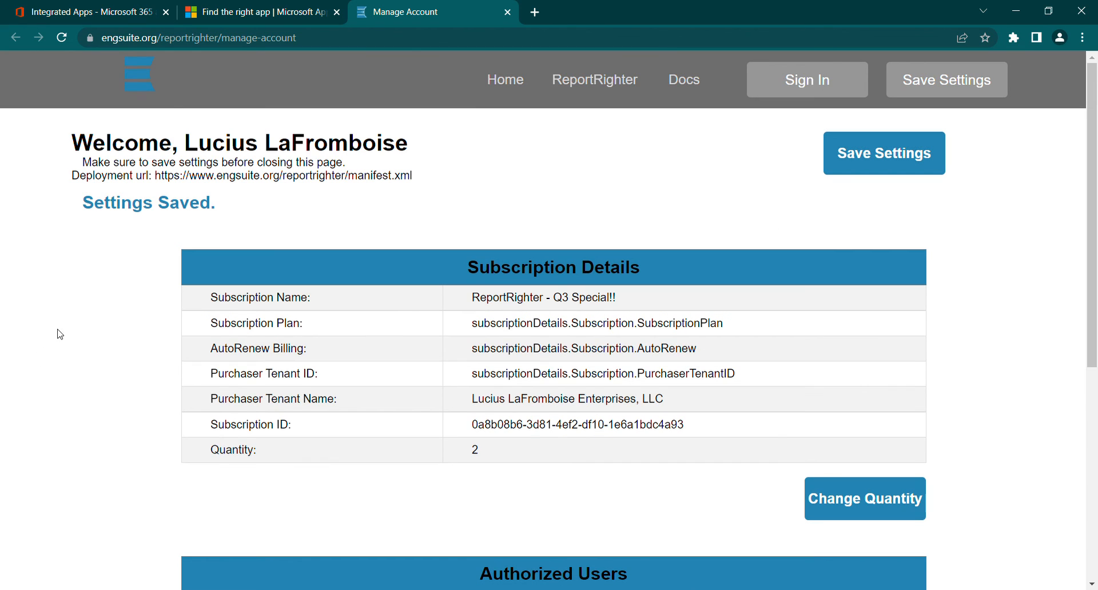
drag(83, 207, 226, 212)
click(227, 211)
scroll(286, 228, down, 6)
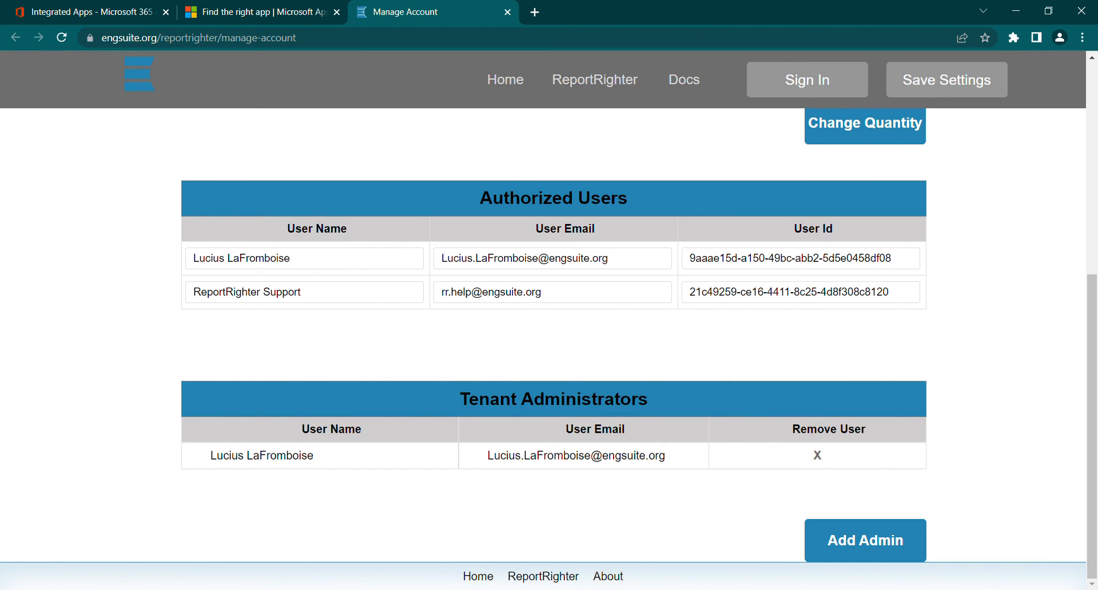
Switch to the Microsoft 365 admin center, search it for "app" and look through the suggestions
click(121, 12)
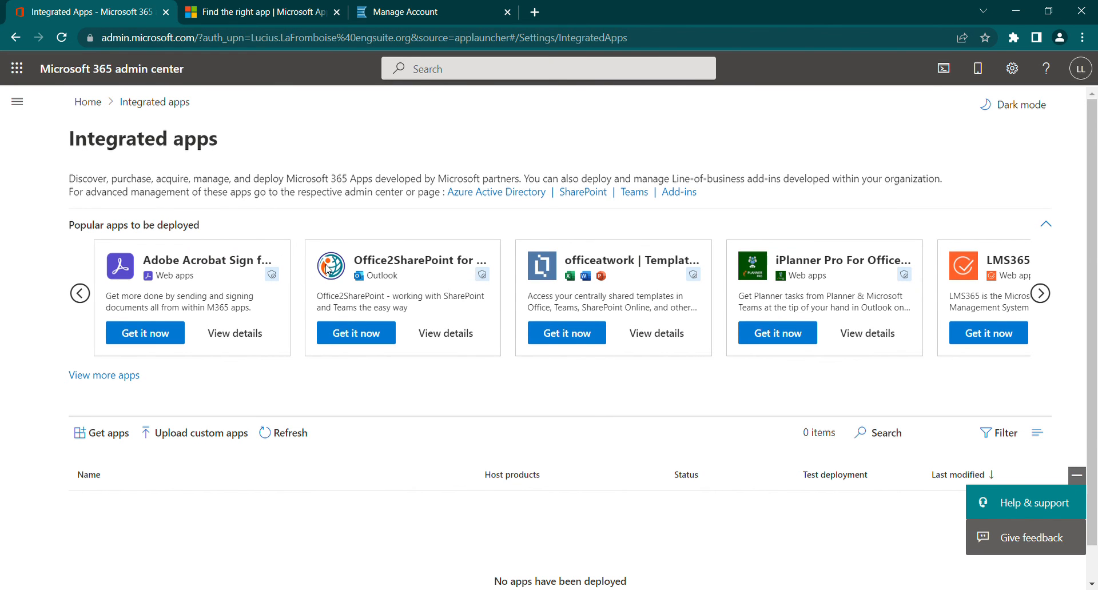
click(449, 69)
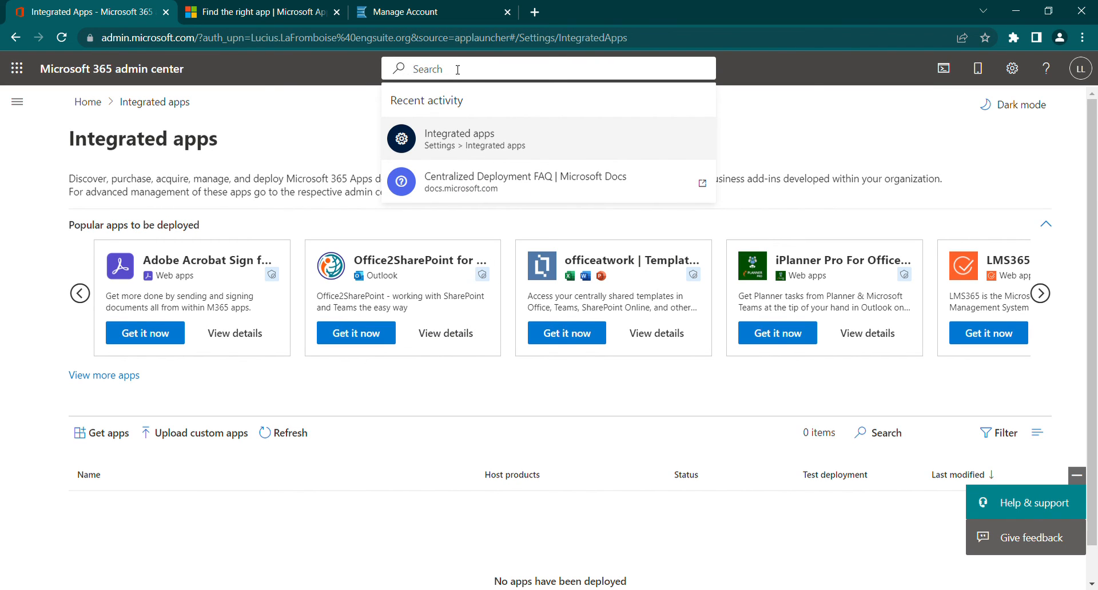
text(app)
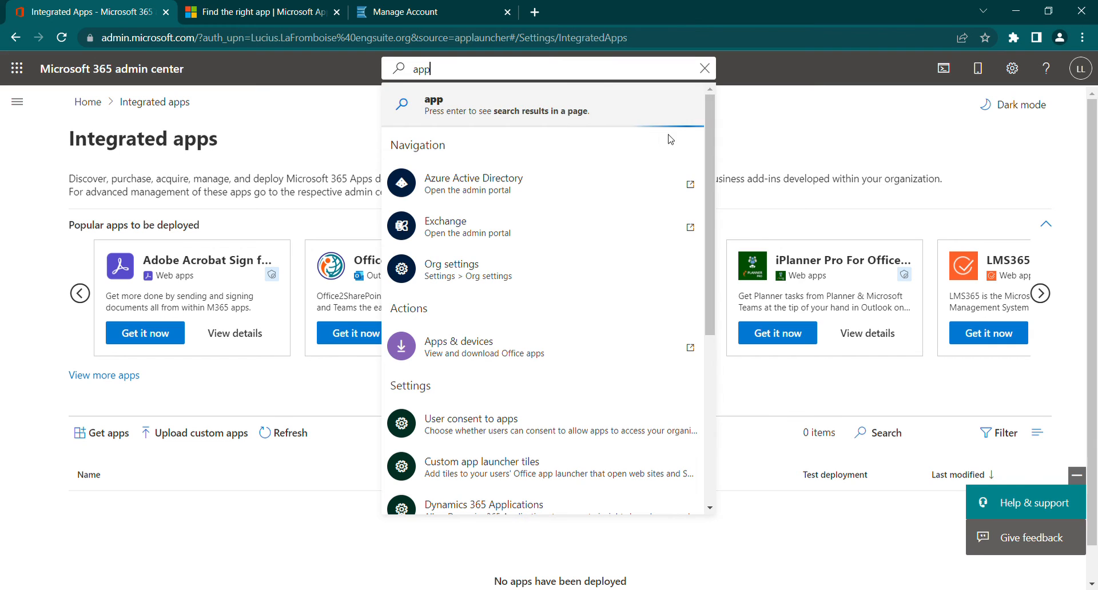
scroll(556, 366, down, 6)
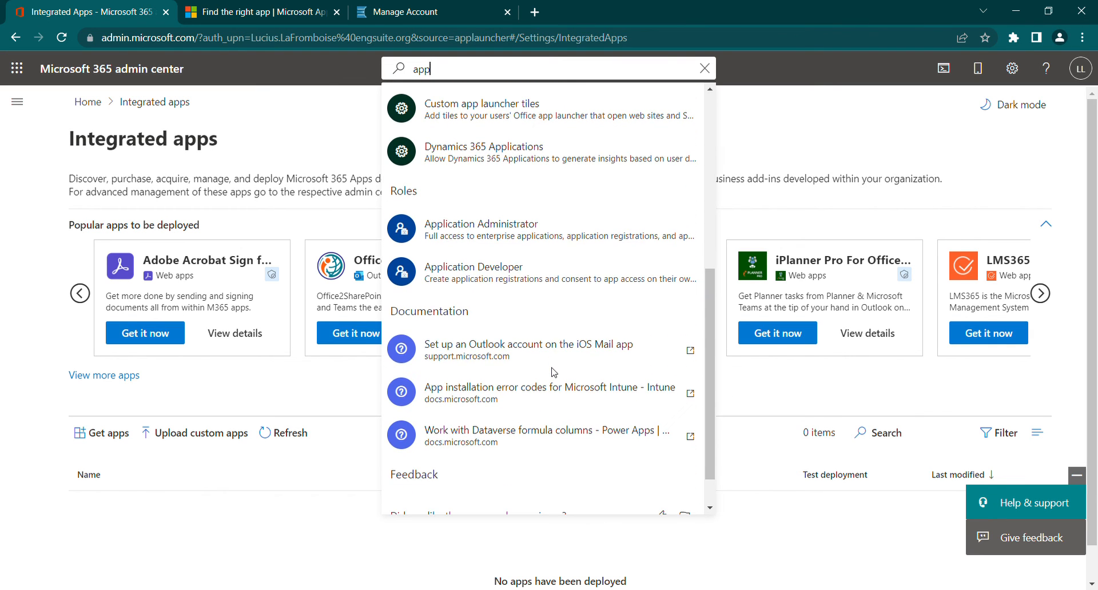
scroll(558, 370, down, 1)
scroll(557, 372, up, 8)
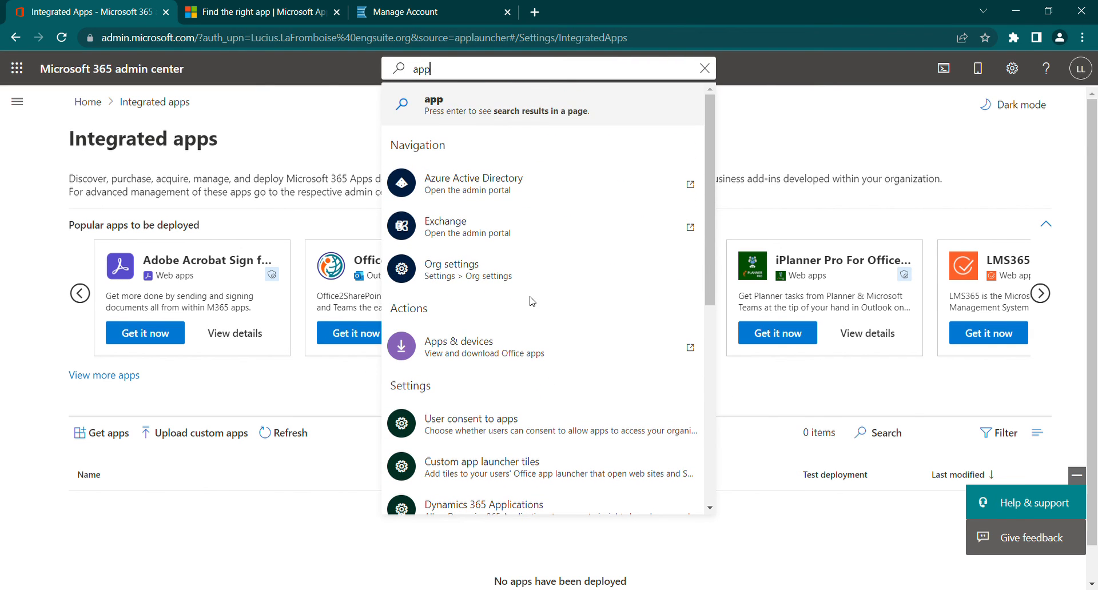
Search the admin center for "integrated apps" and open the Integrated apps settings page
drag(448, 72, 407, 74)
text(integ)
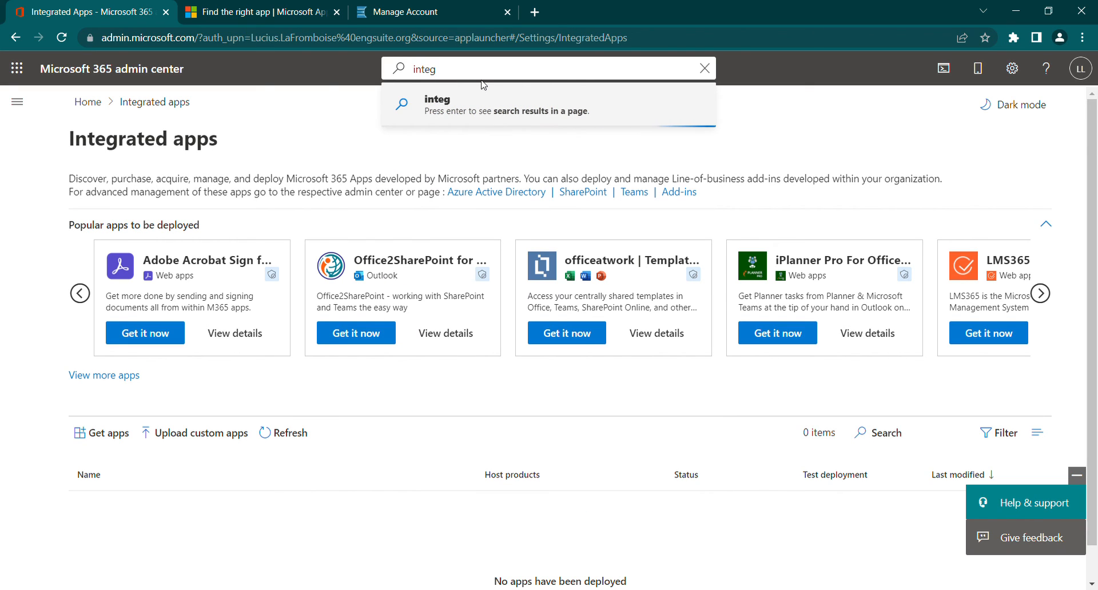
text(rated apps)
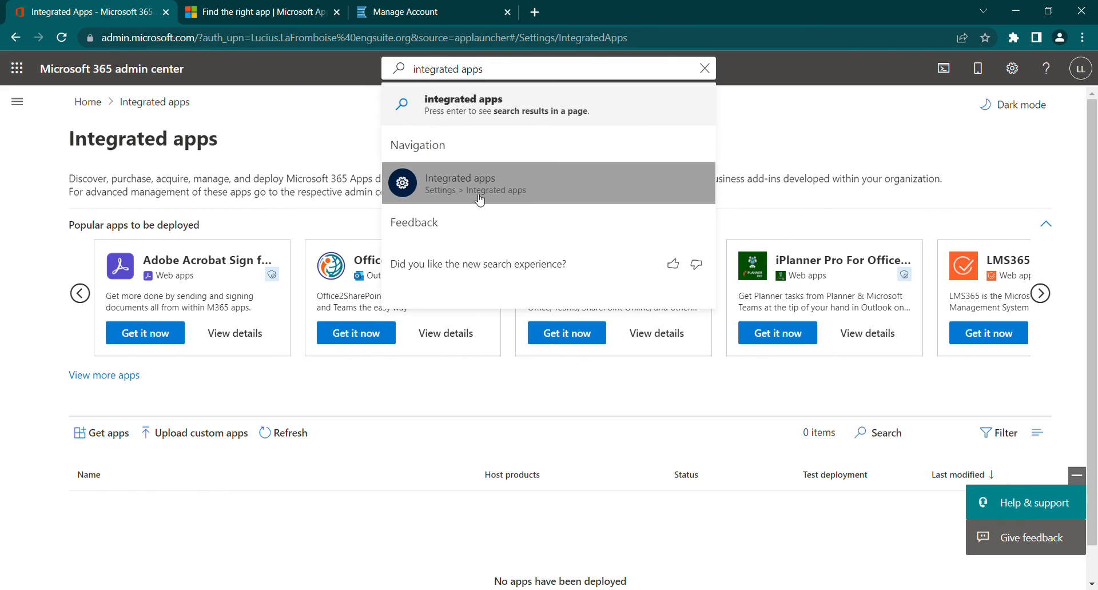
click(460, 179)
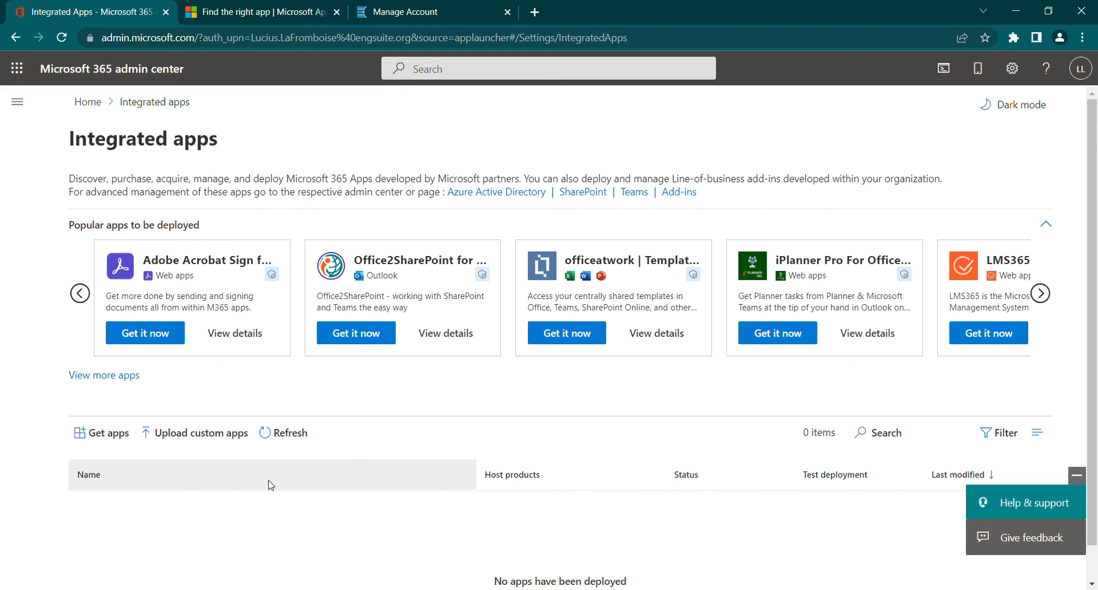
Start uploading a custom app and choose to provide a link to its manifest file
click(222, 440)
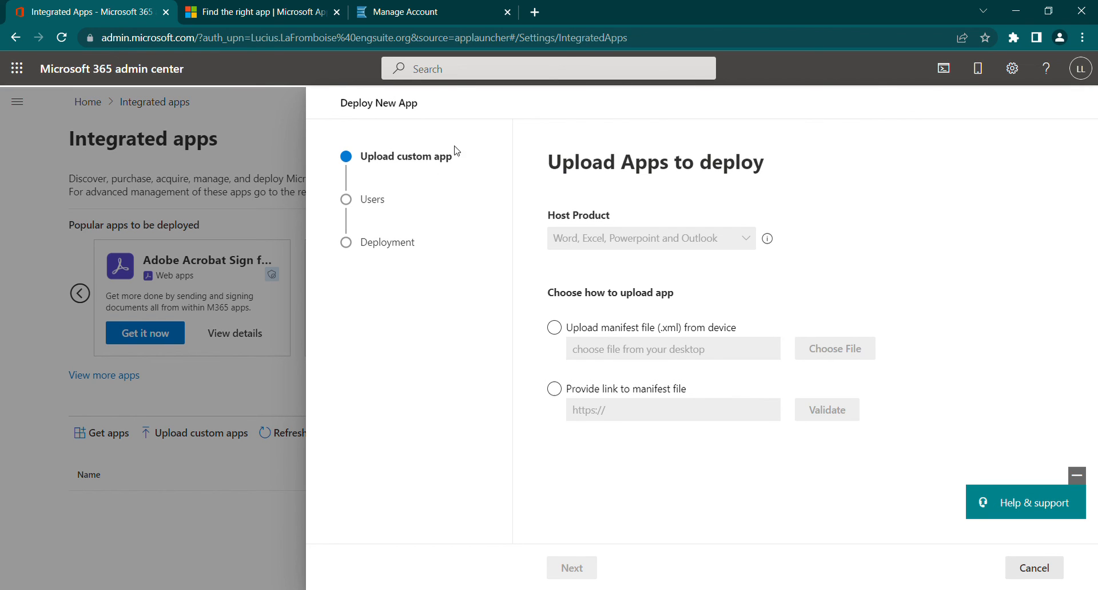
click(690, 392)
click(683, 413)
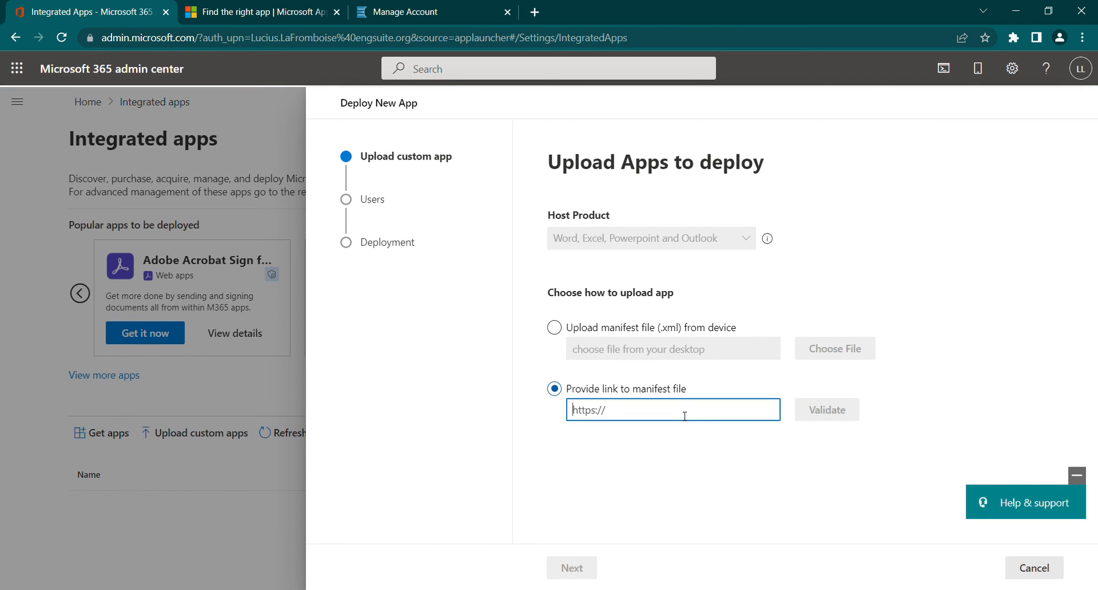
Copy the deployment URL from the ReportRighter account page, enter it as the manifest link for the custom app, and validate it
click(400, 11)
scroll(213, 188, up, 7)
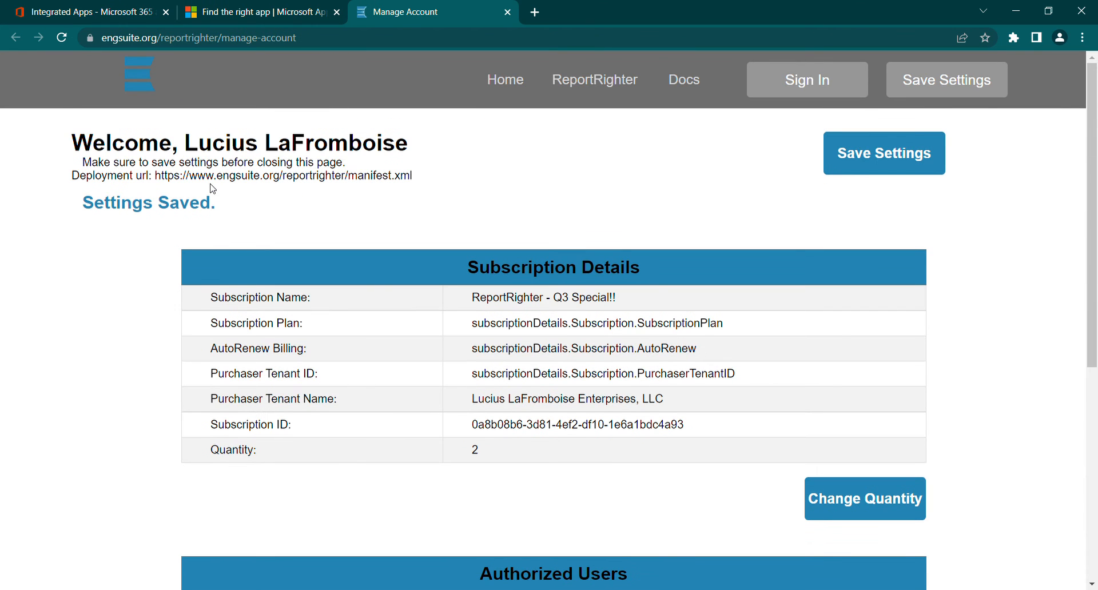
drag(155, 175, 438, 178)
key(ctrl+c)
click(110, 6)
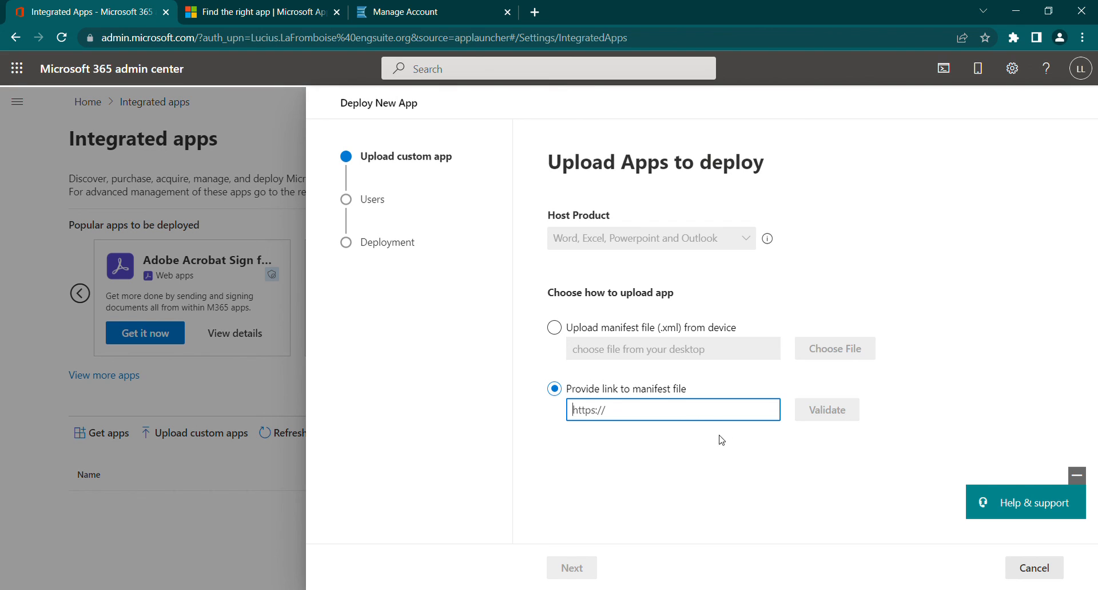
key(ctrl+v)
click(819, 417)
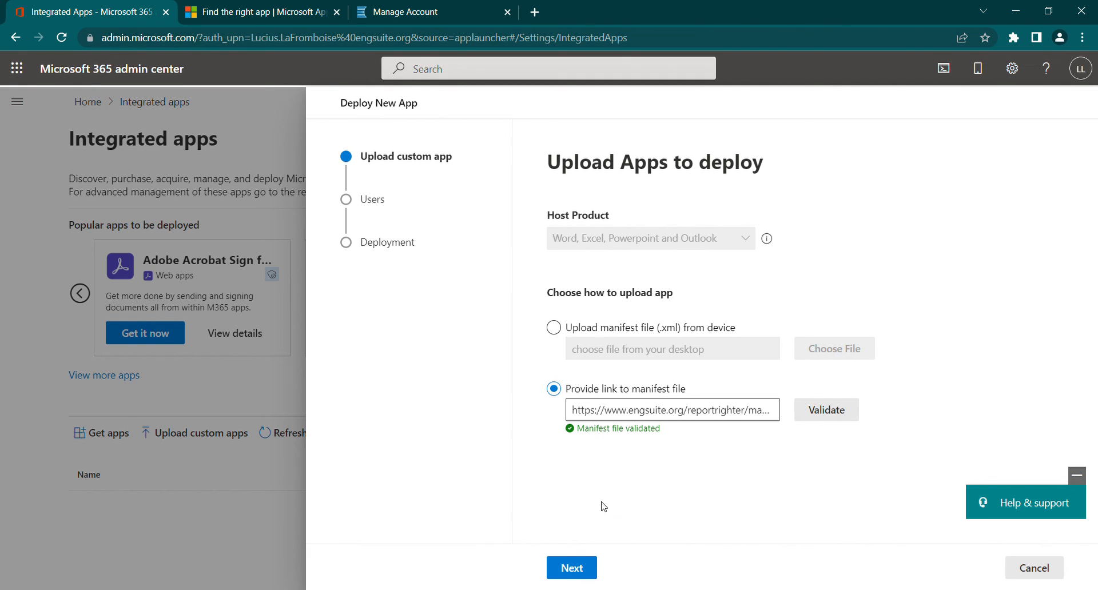
Continue to user assignment, limit the ReportRighter deployment to specific users/groups, and add the ReportRighter Support account
click(591, 574)
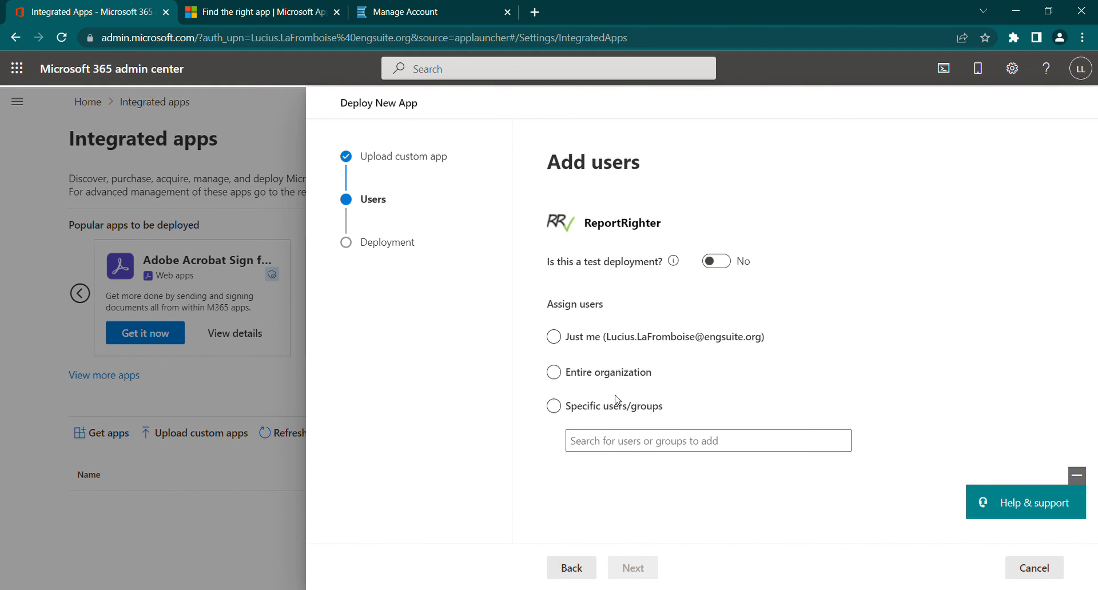
click(737, 372)
click(749, 342)
click(716, 380)
click(712, 406)
click(591, 446)
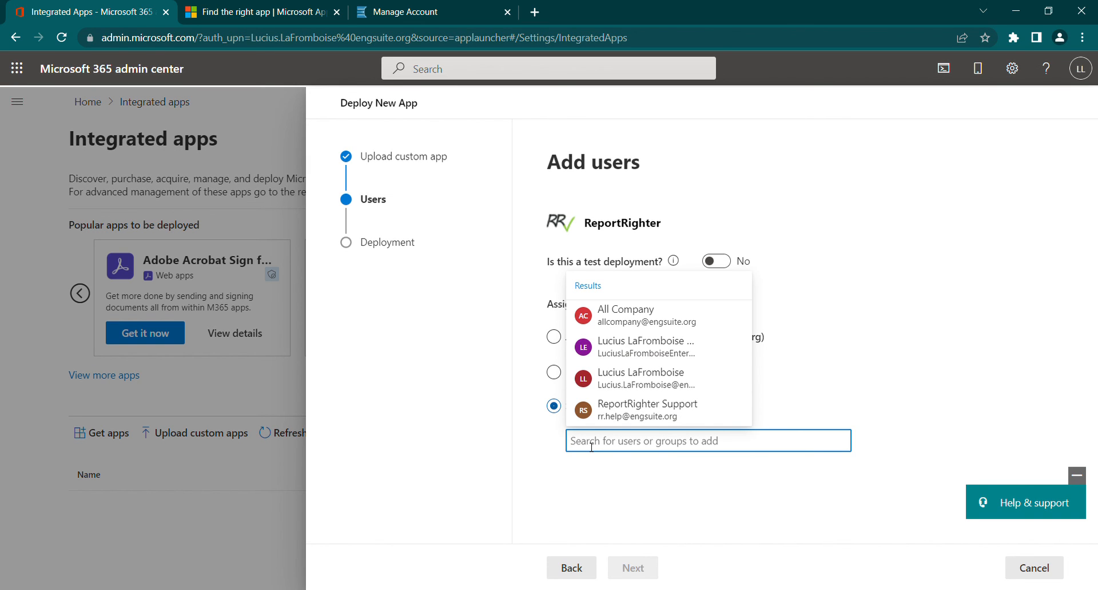
click(862, 469)
click(708, 447)
click(643, 409)
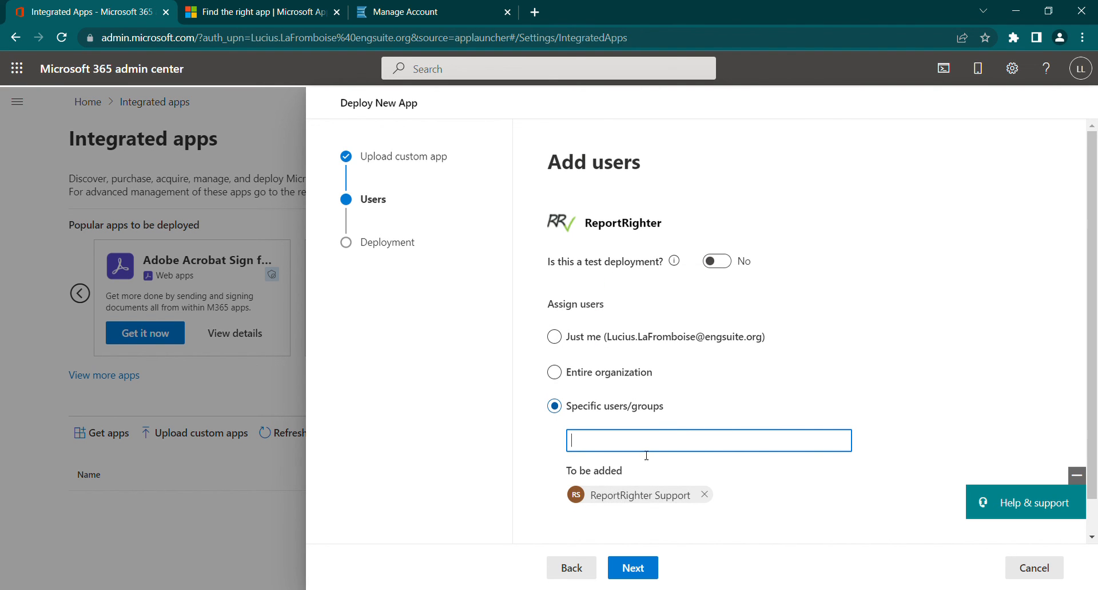
click(648, 444)
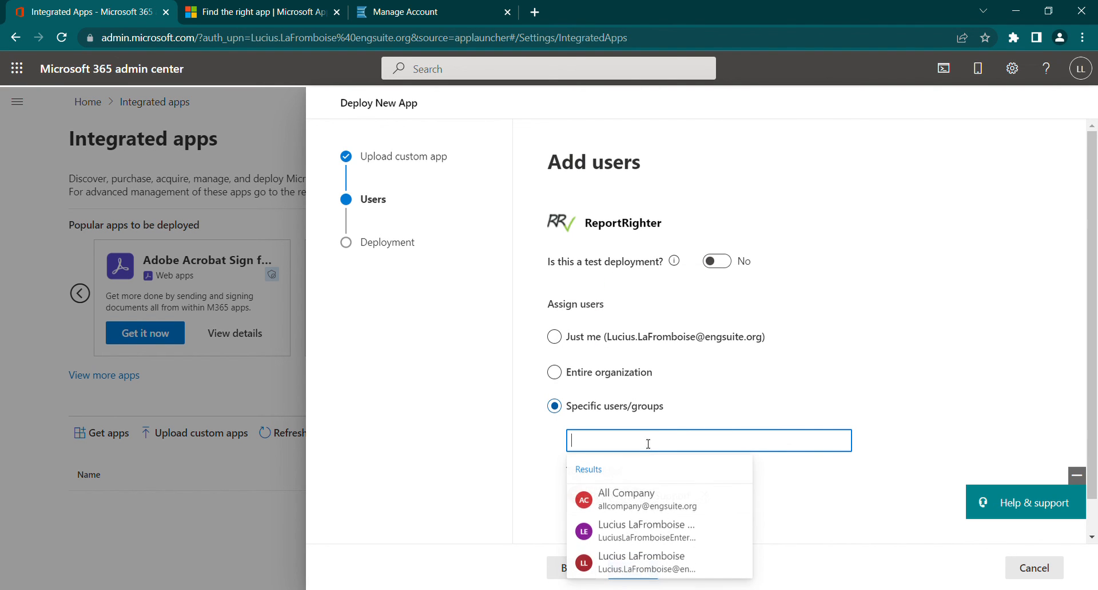
click(659, 538)
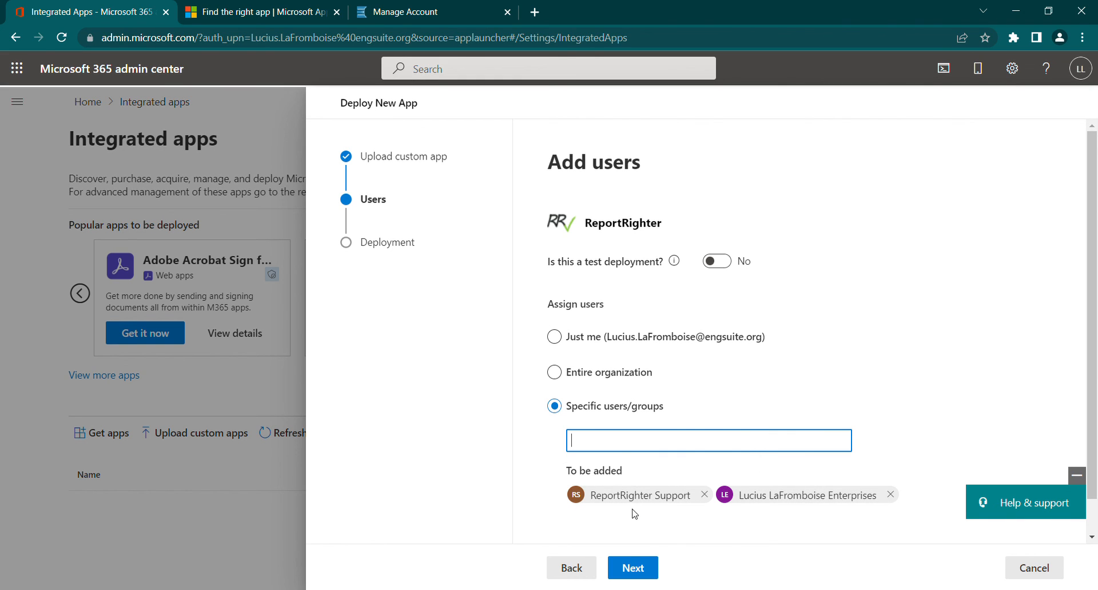
click(891, 495)
Add the tenant administrator's individual account as the second assigned user and continue to the permissions request
click(729, 437)
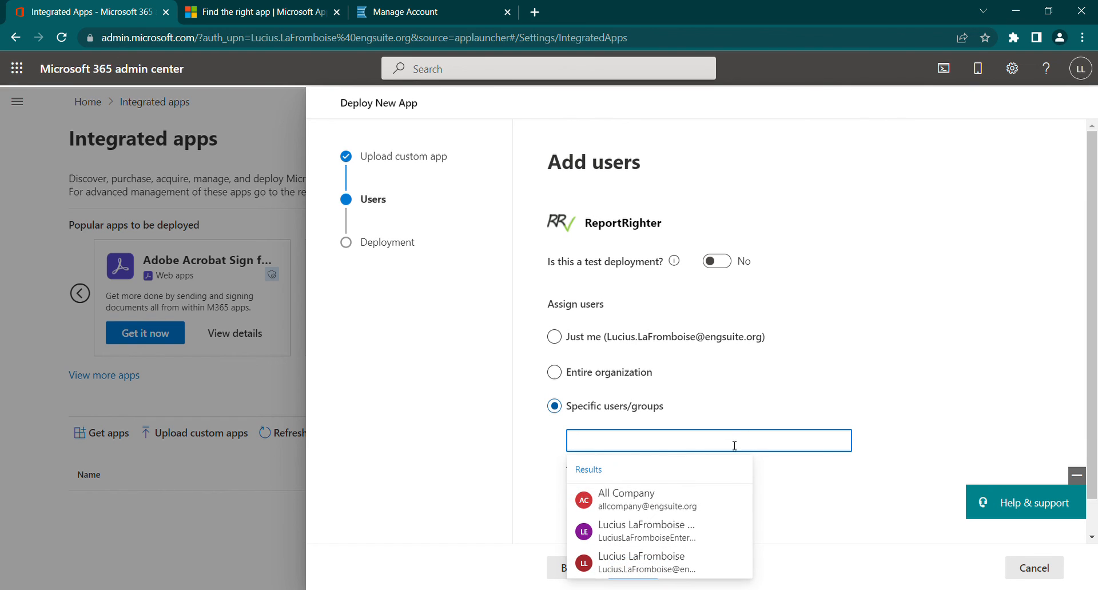
click(699, 560)
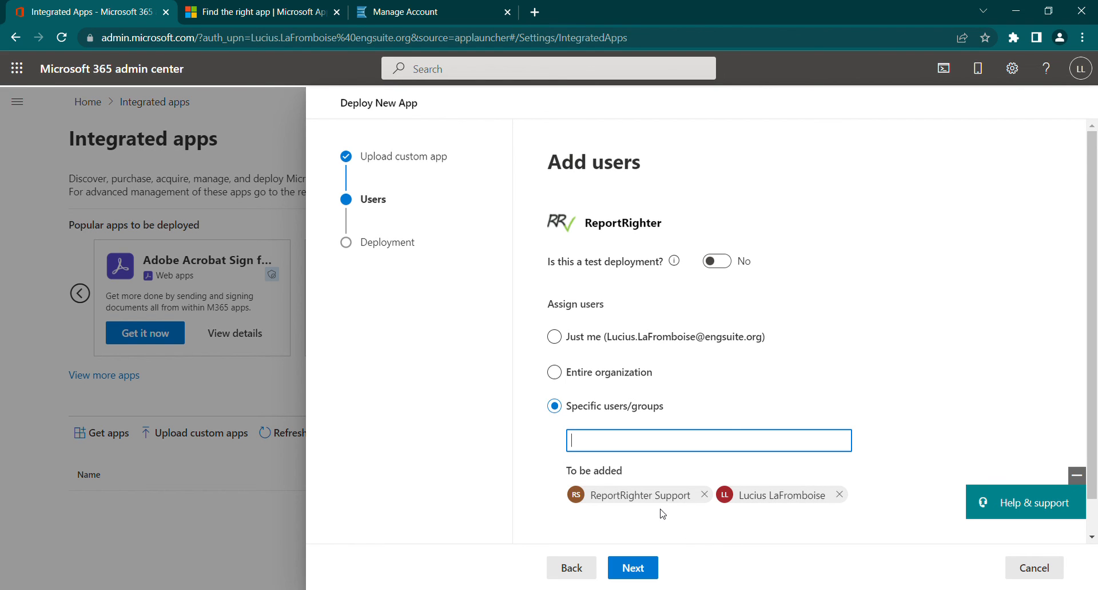
scroll(699, 515, down, 1)
click(650, 567)
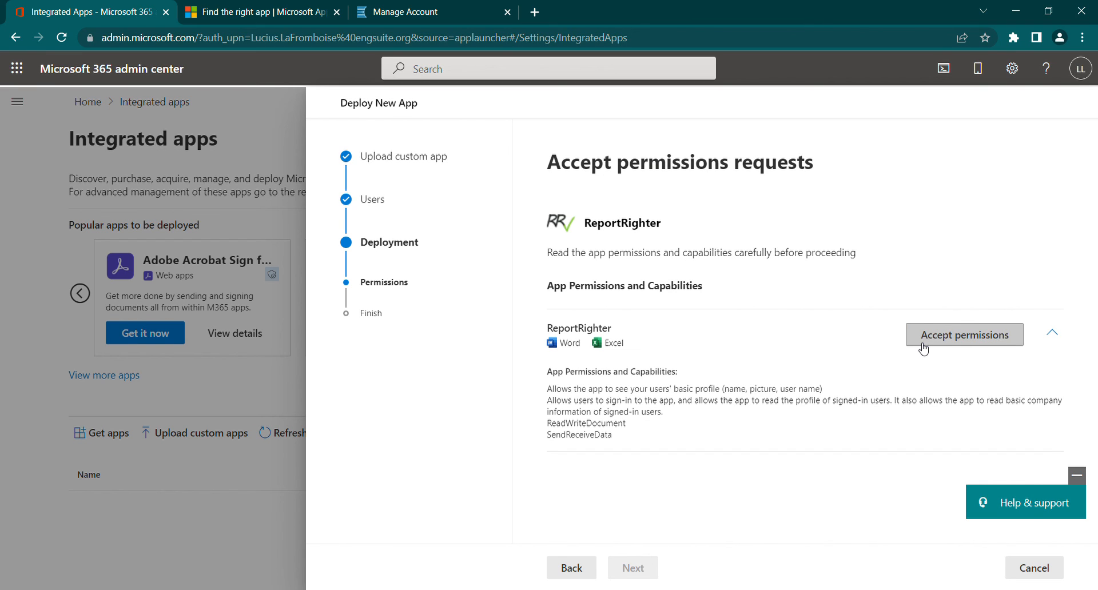
Accept ReportRighter's app permissions for Word and Excel and finish the deployment
click(924, 348)
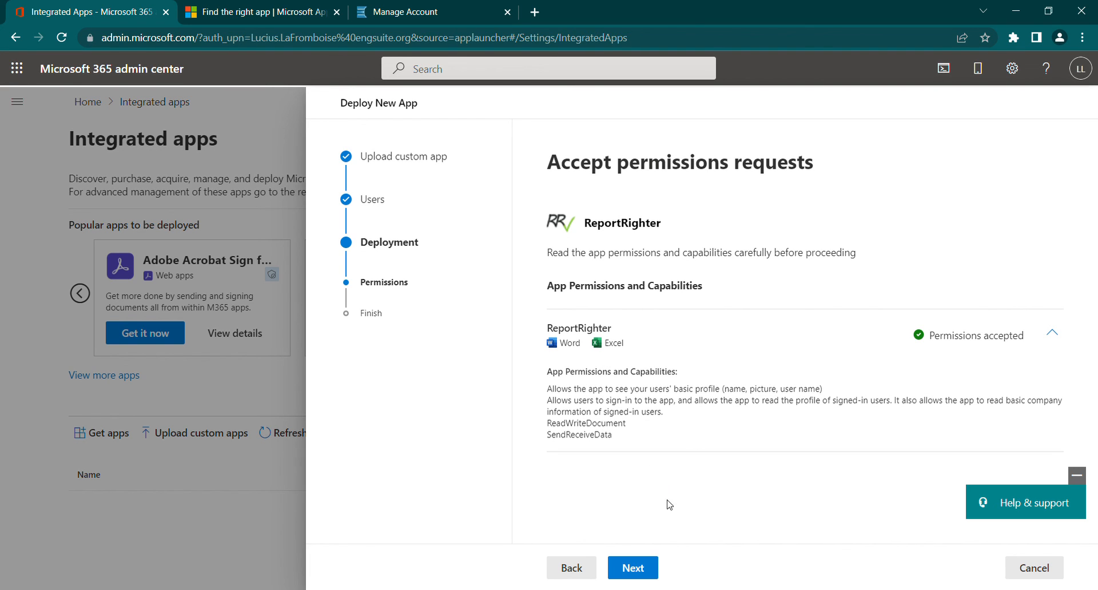
click(632, 570)
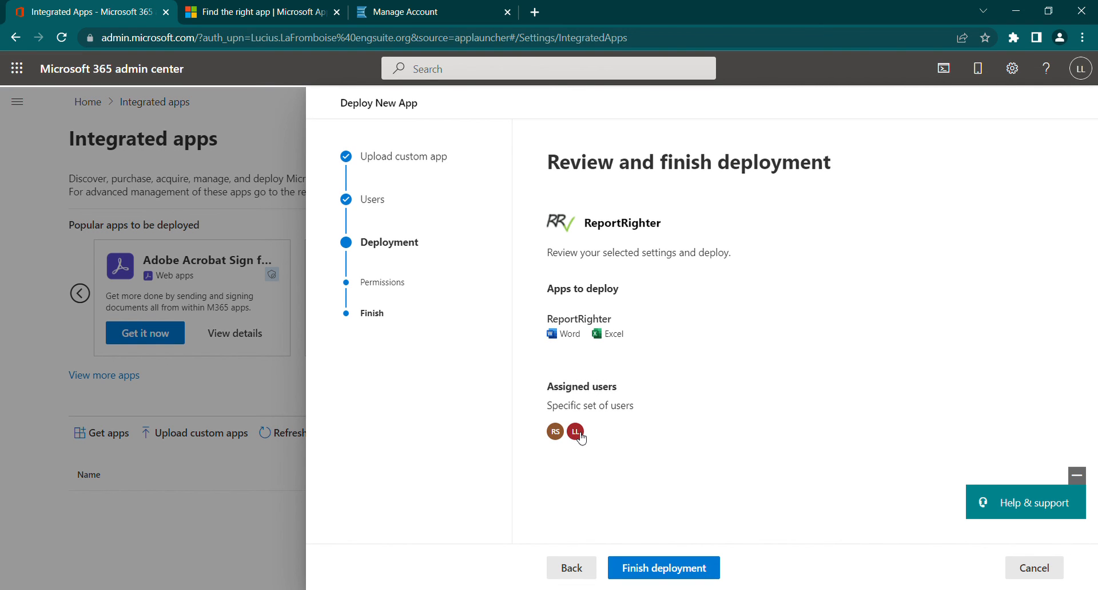
click(659, 575)
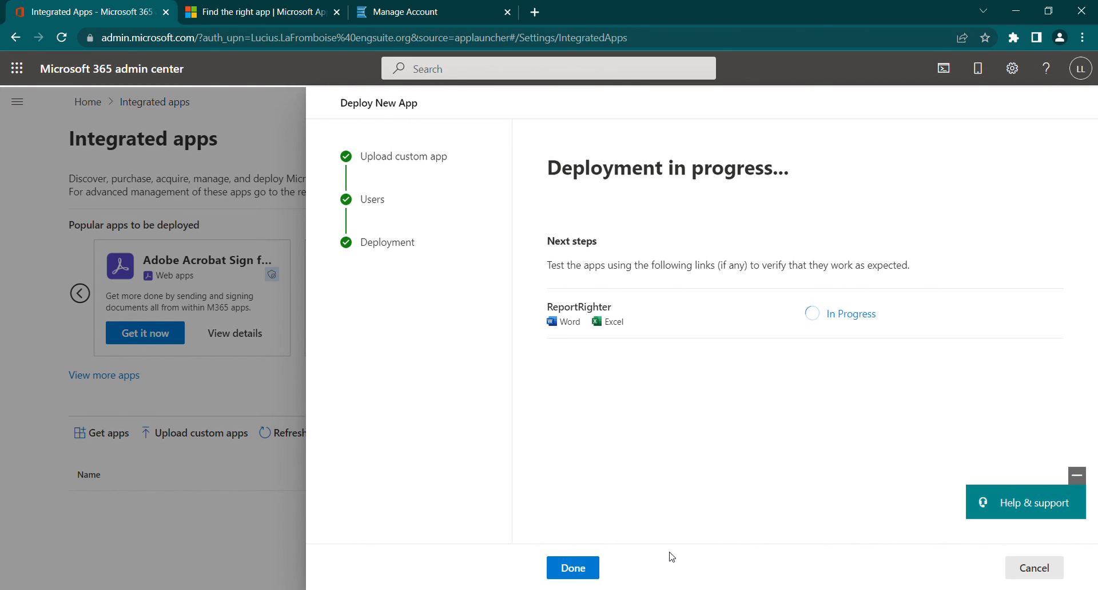
Check the authorized users on the ReportRighter Manage Account page against the deployment, and close the deployment wizard
click(412, 11)
scroll(538, 458, down, 5)
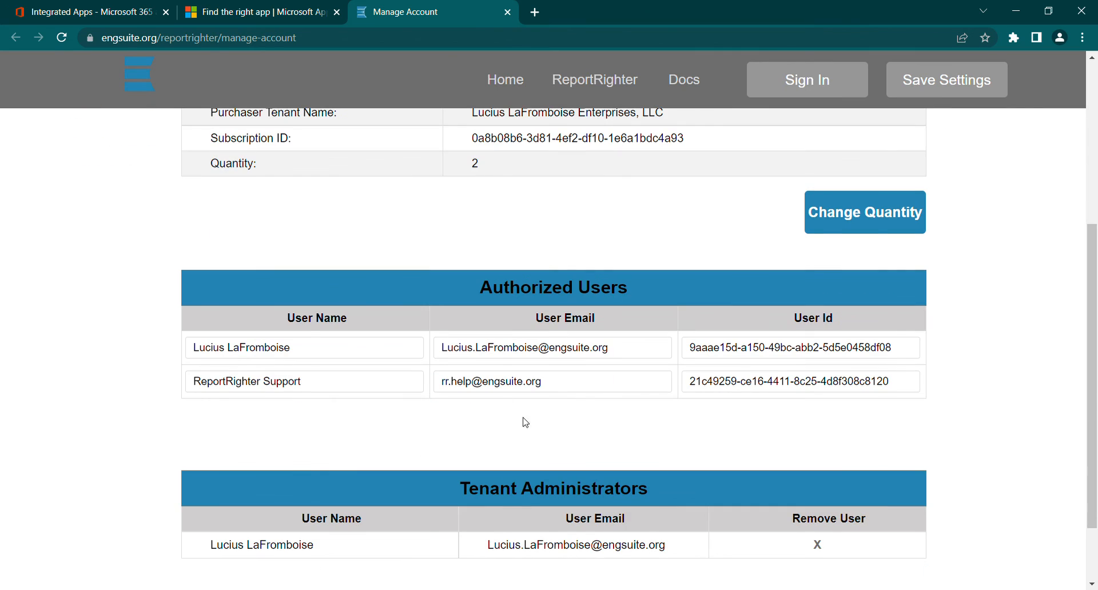
click(118, 14)
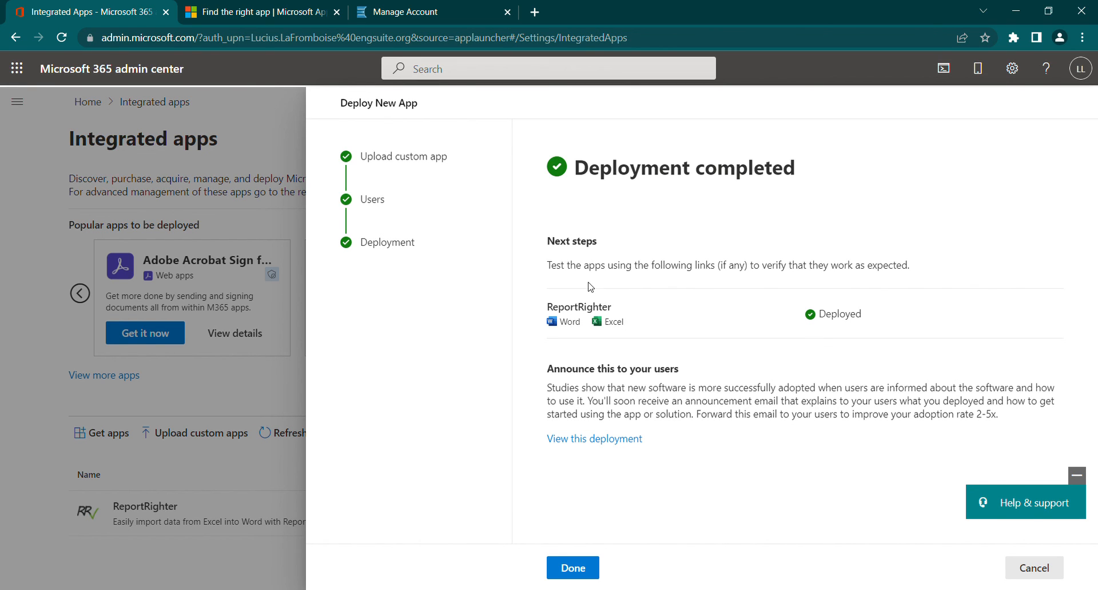
click(418, 6)
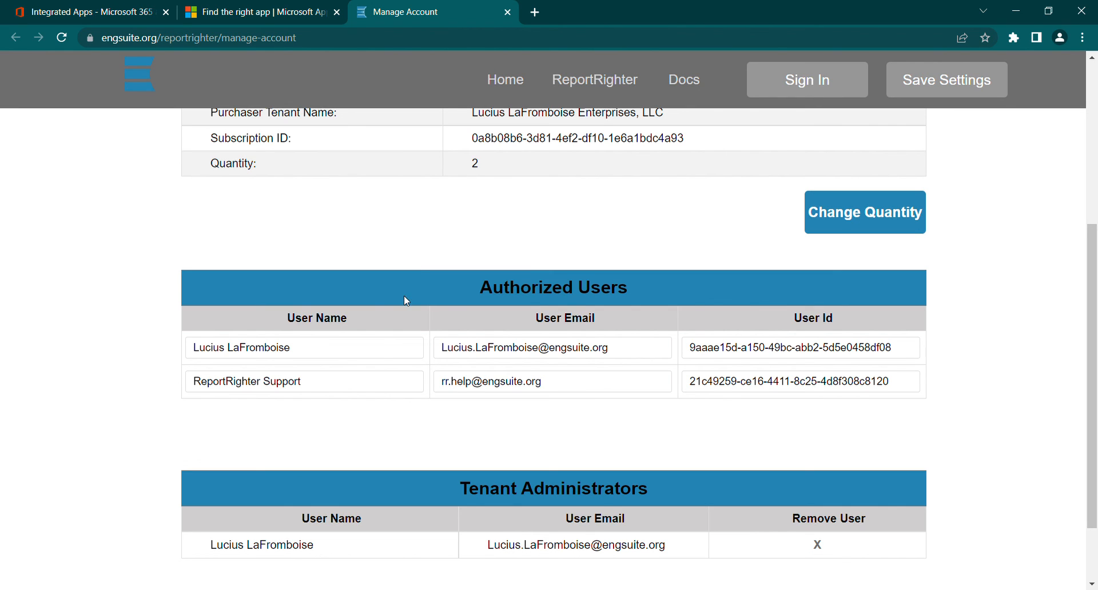
click(72, 7)
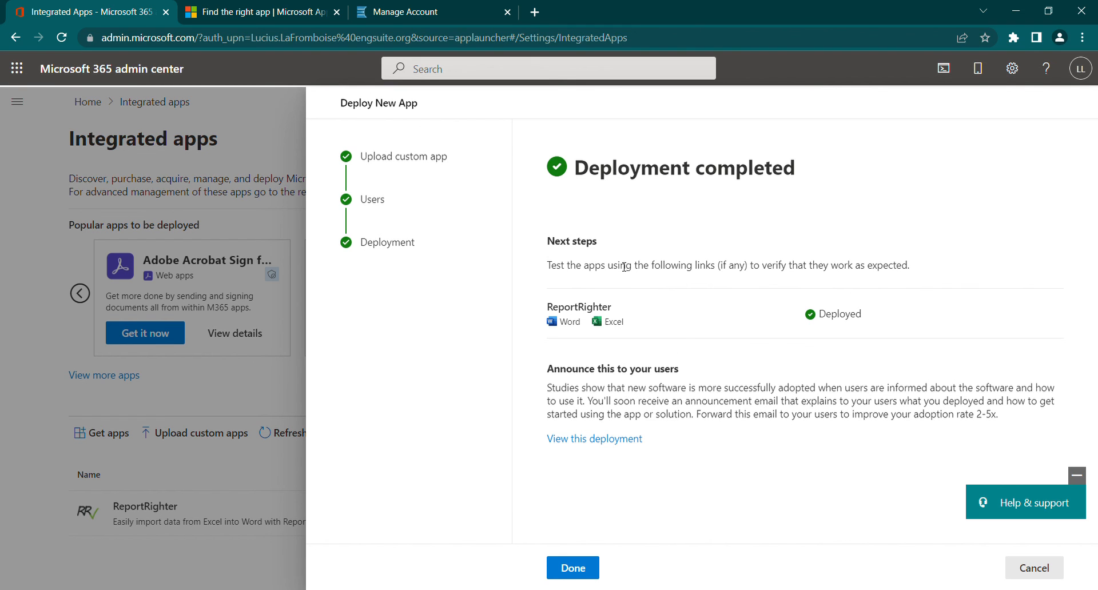
click(438, 13)
click(91, 9)
click(599, 568)
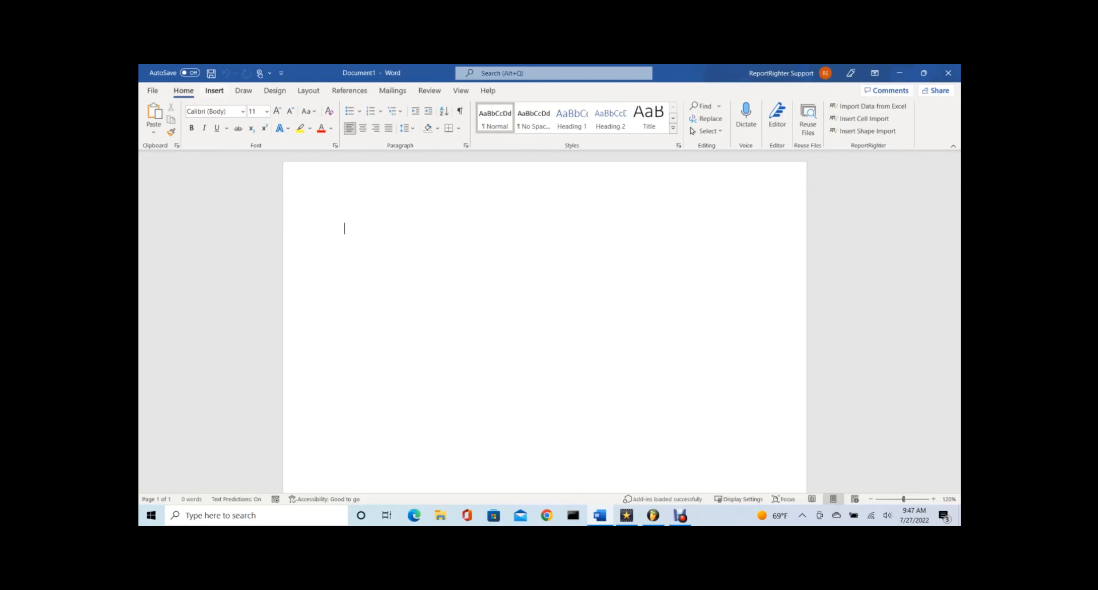
In Word, add the ReportRighter add-in from the admin-managed Office add-ins
click(214, 90)
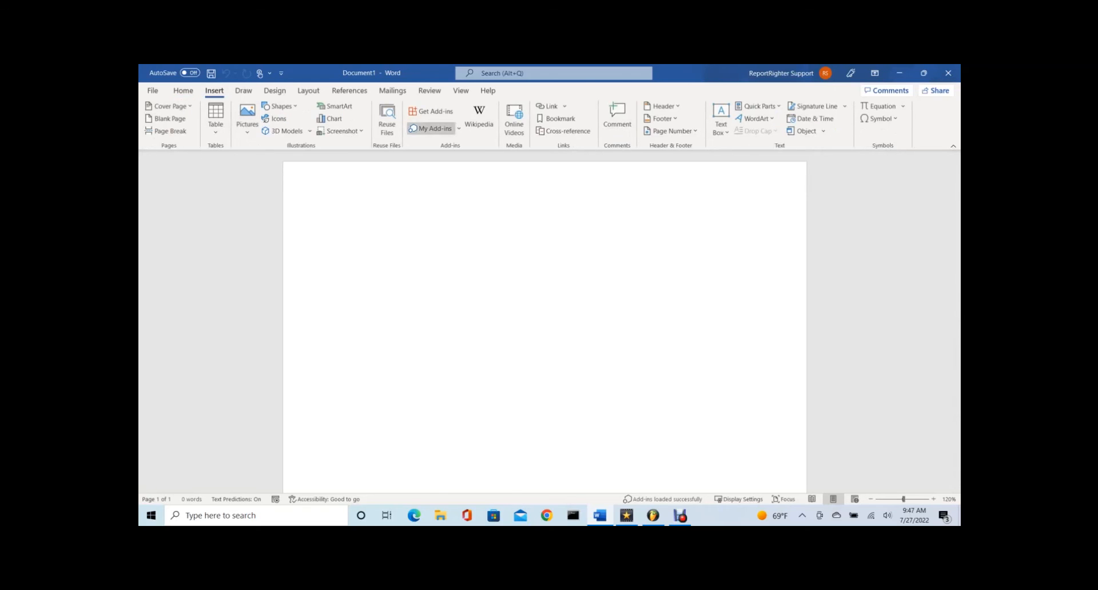
click(431, 128)
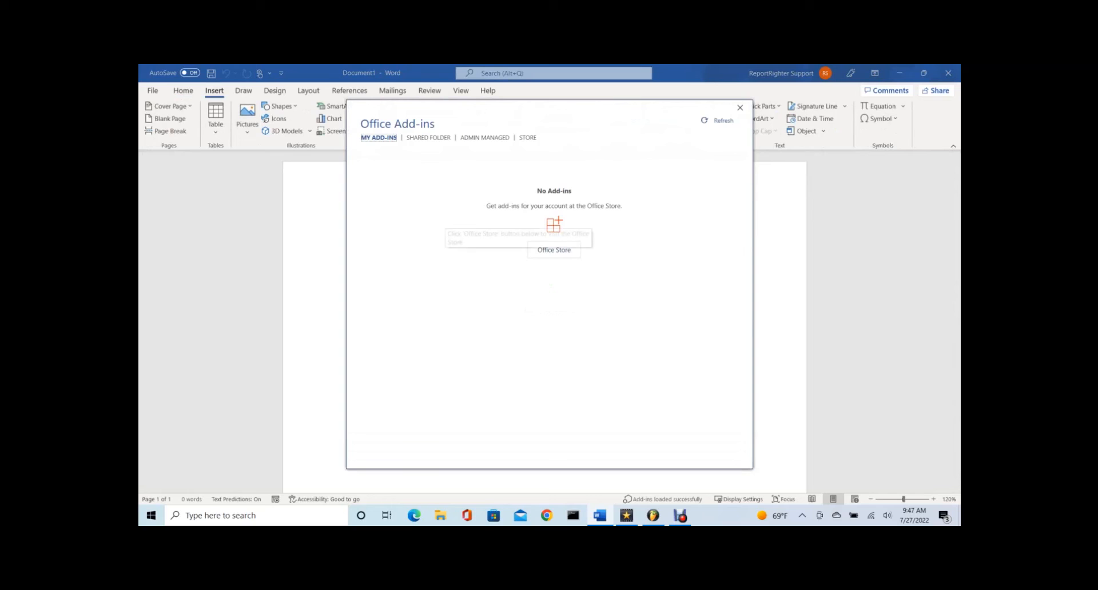
click(485, 138)
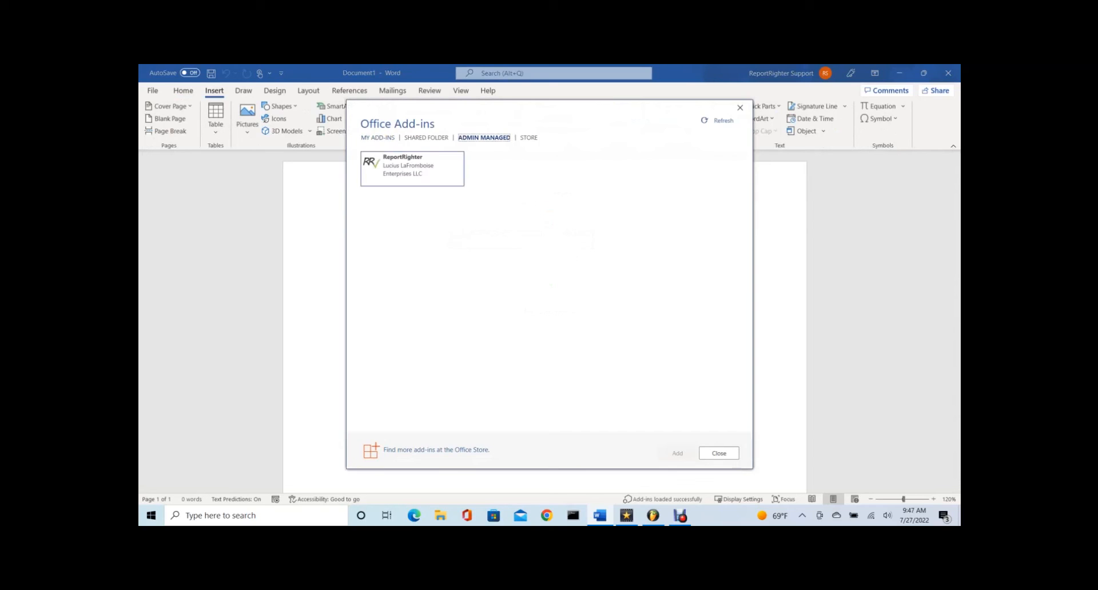
click(438, 172)
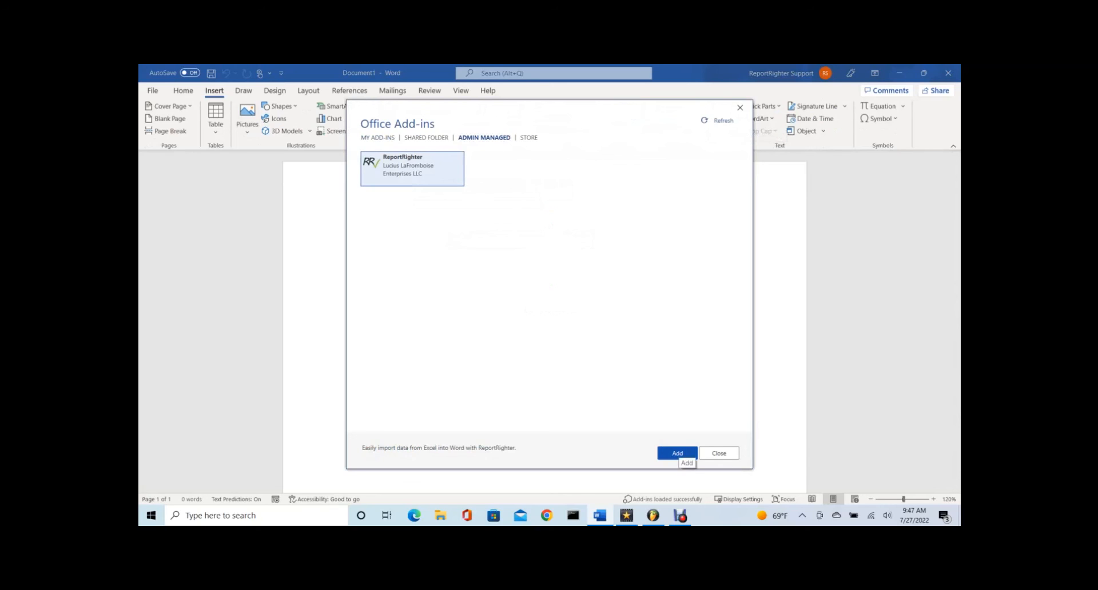
click(679, 454)
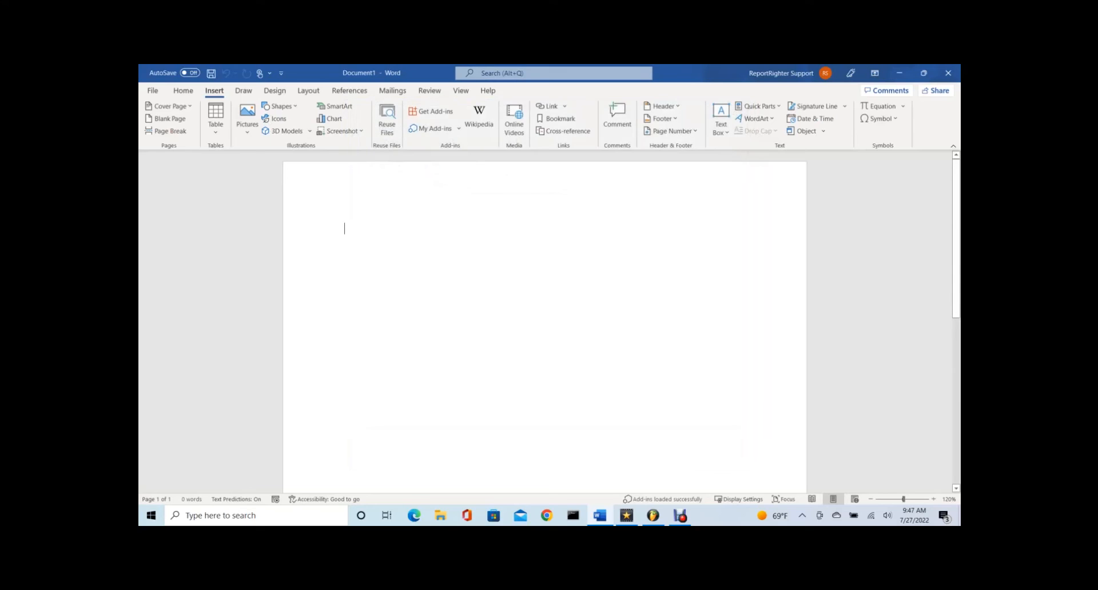